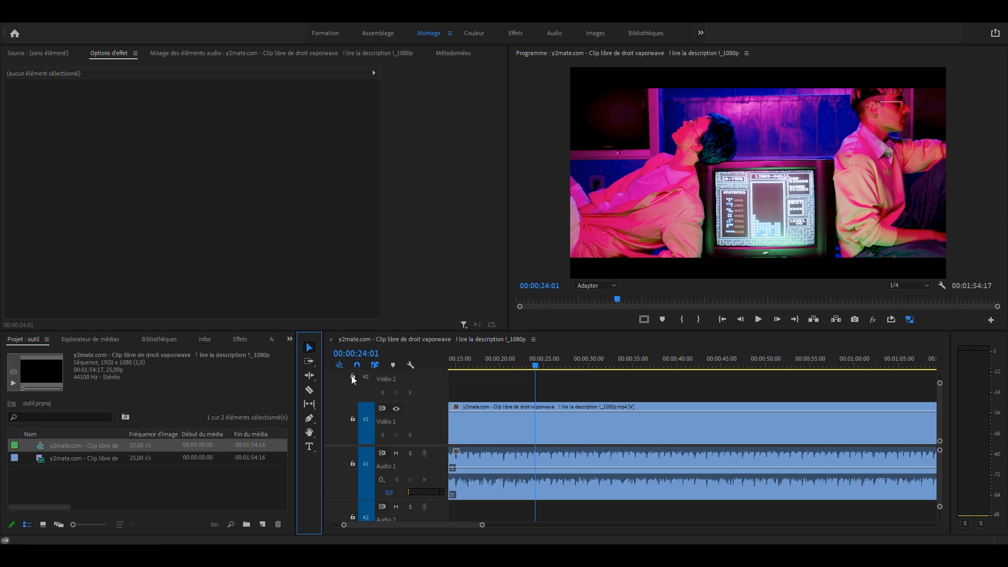
Select the clip under the playhead on Video 1 and clear the selection again.
click(594, 431)
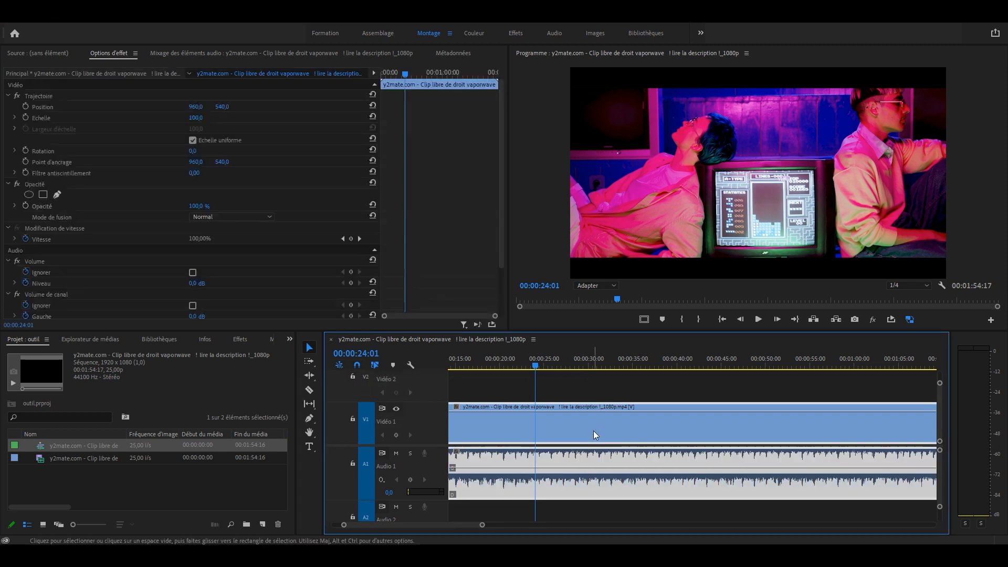
click(589, 391)
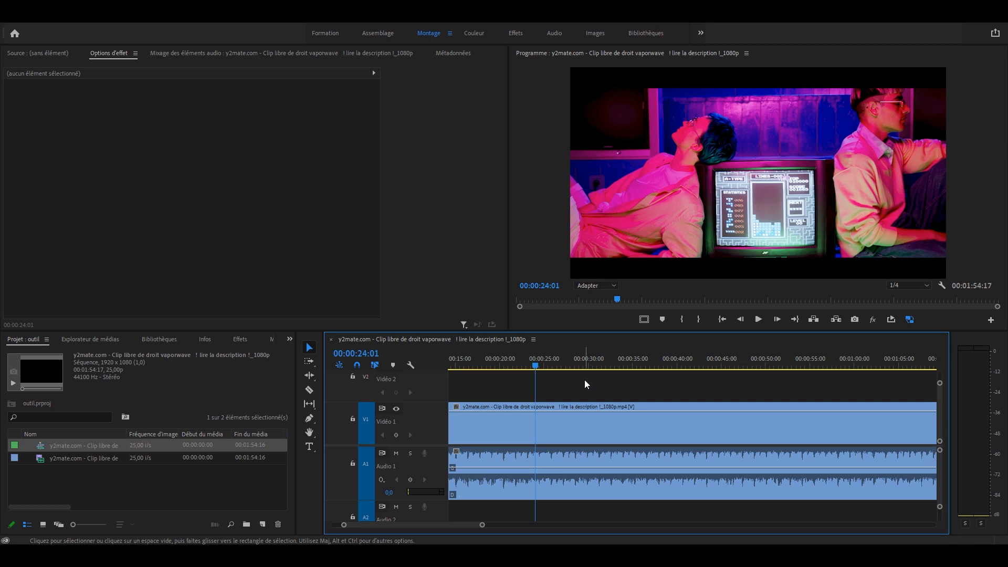
Shift groups of clips along the timeline with the forward and backward Track Select tools, opening gaps between them.
click(310, 362)
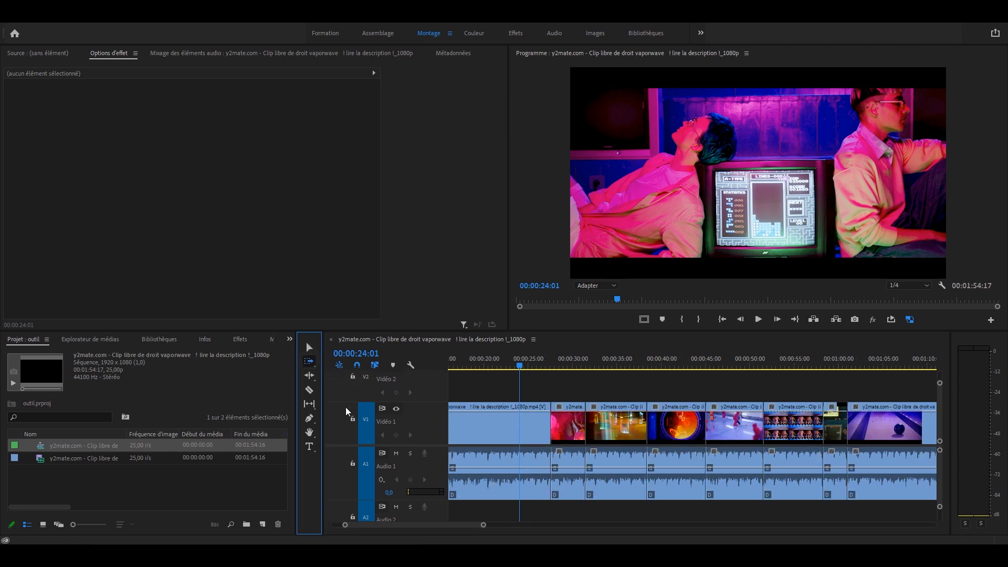
click(314, 361)
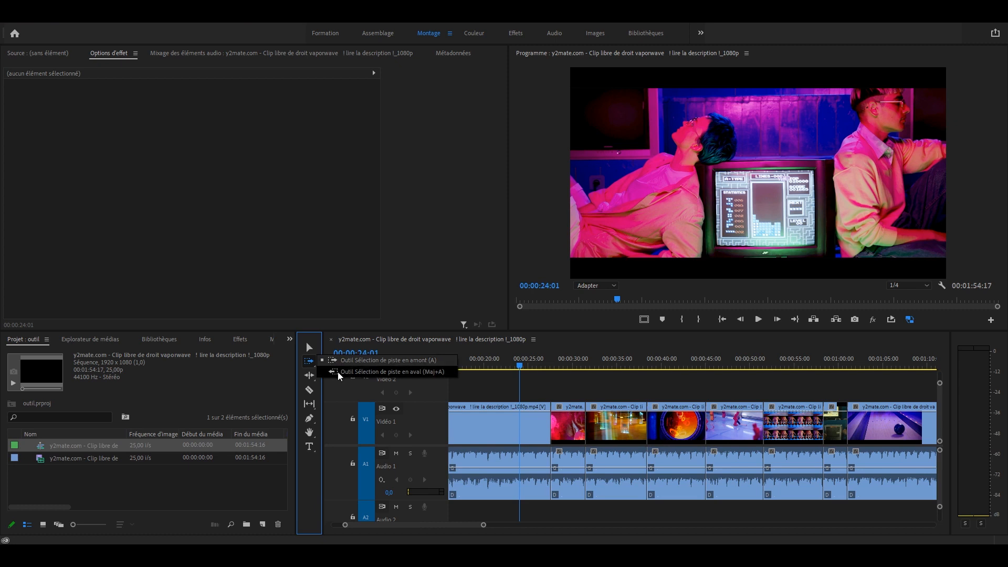
click(338, 372)
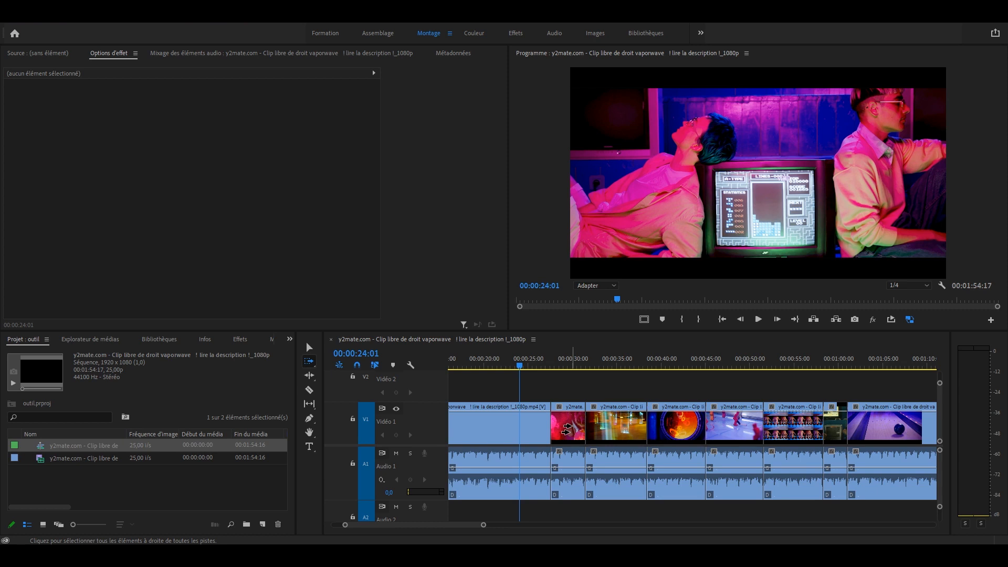
click(566, 428)
drag(566, 428, 706, 423)
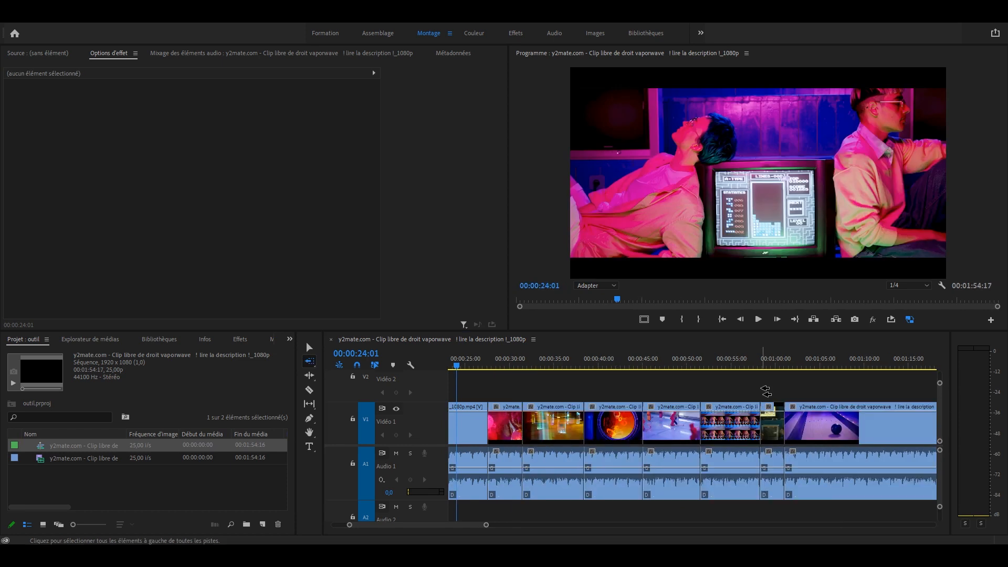
click(769, 423)
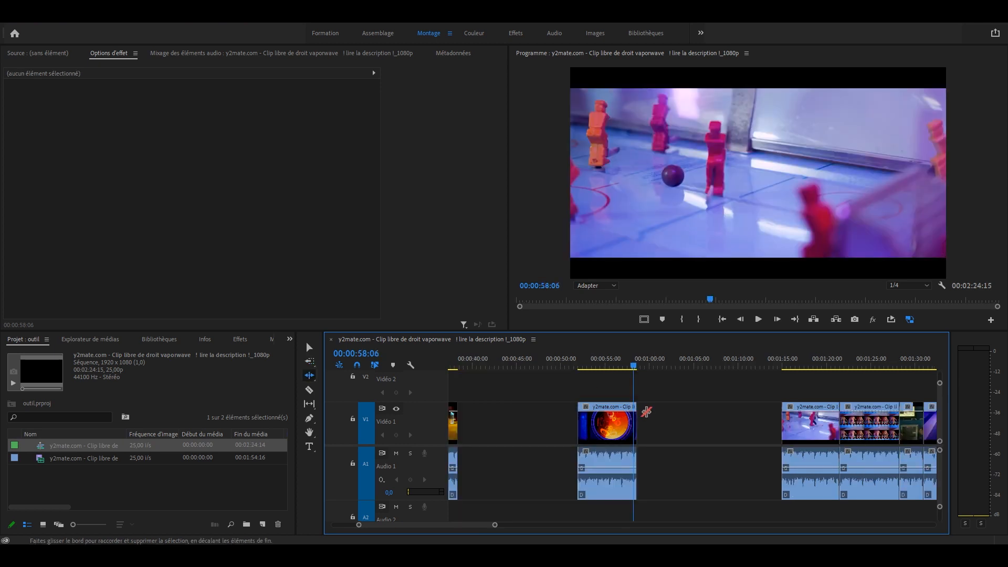
Try extending the end of the isolated clip between the gaps to about 00:01:06 with the Ripple Edit tool, and undo it.
key(v)
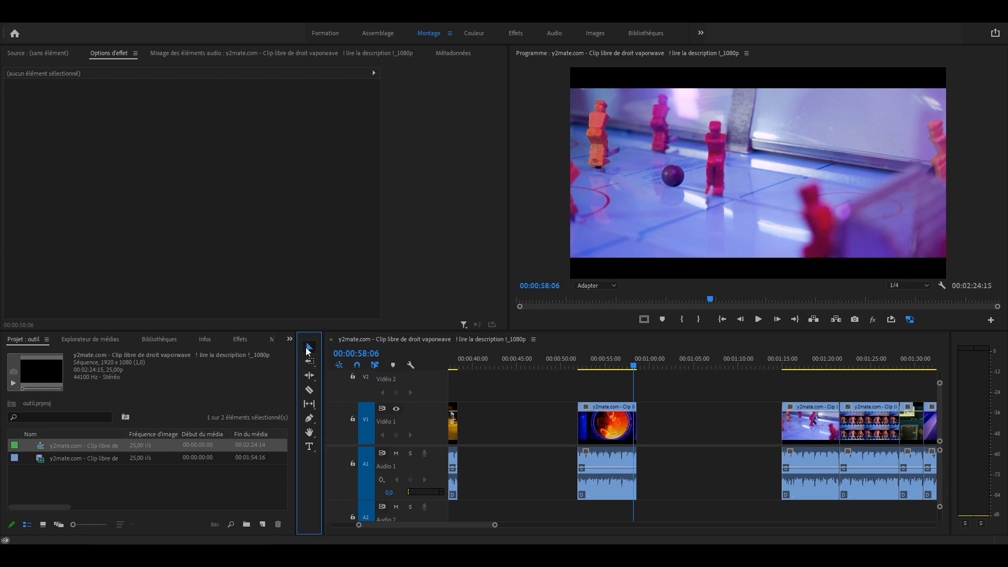
drag(645, 425, 728, 426)
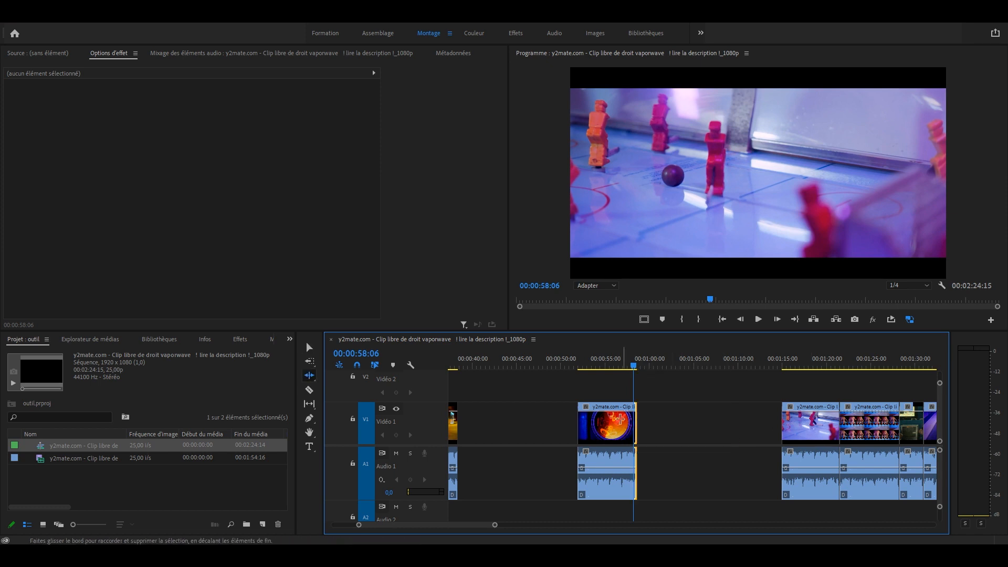
drag(634, 422, 701, 422)
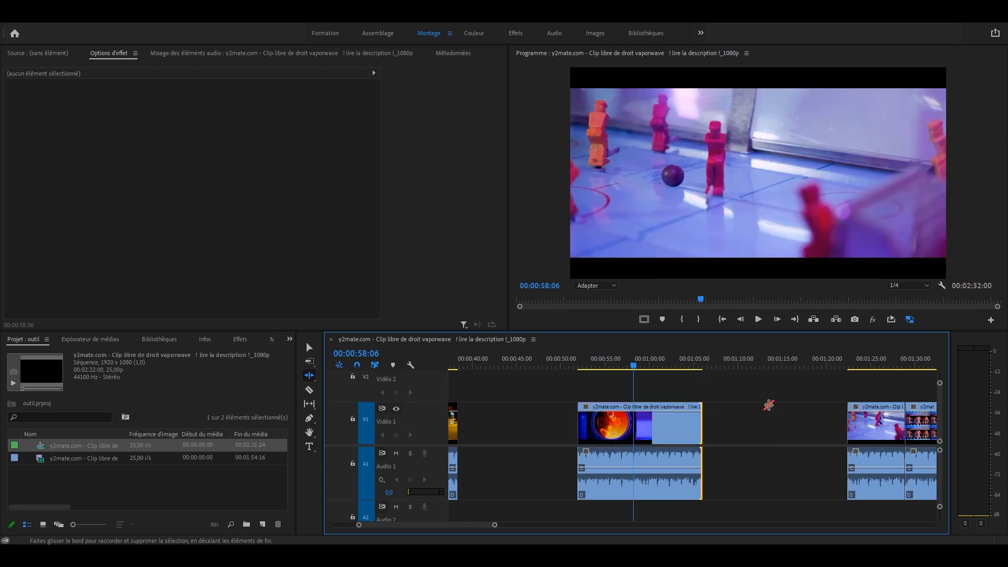
key(ctrl+z)
key(v)
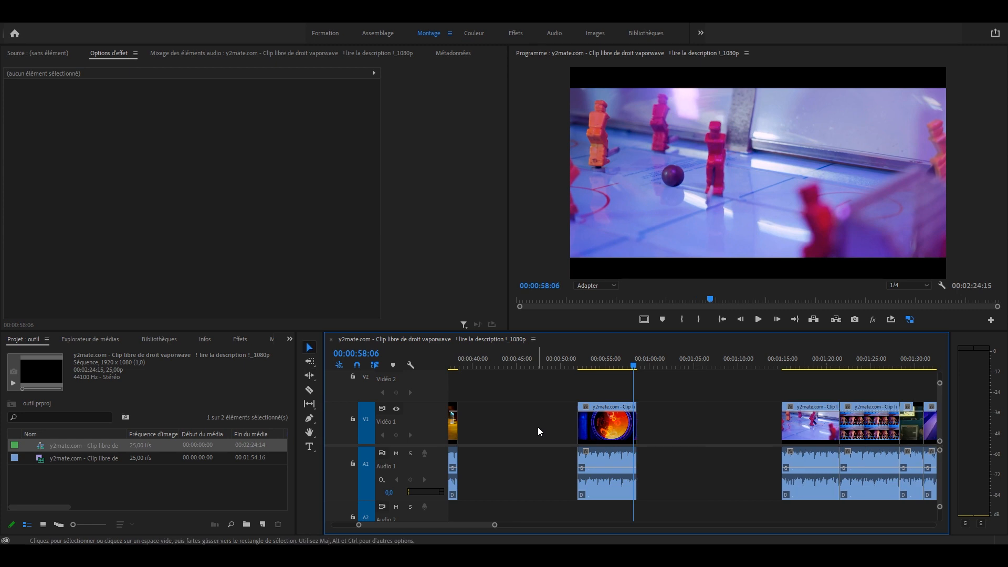
Try moving the cut before the bowling clip to about 00:01:37 with the Rolling Edit tool.
click(309, 375)
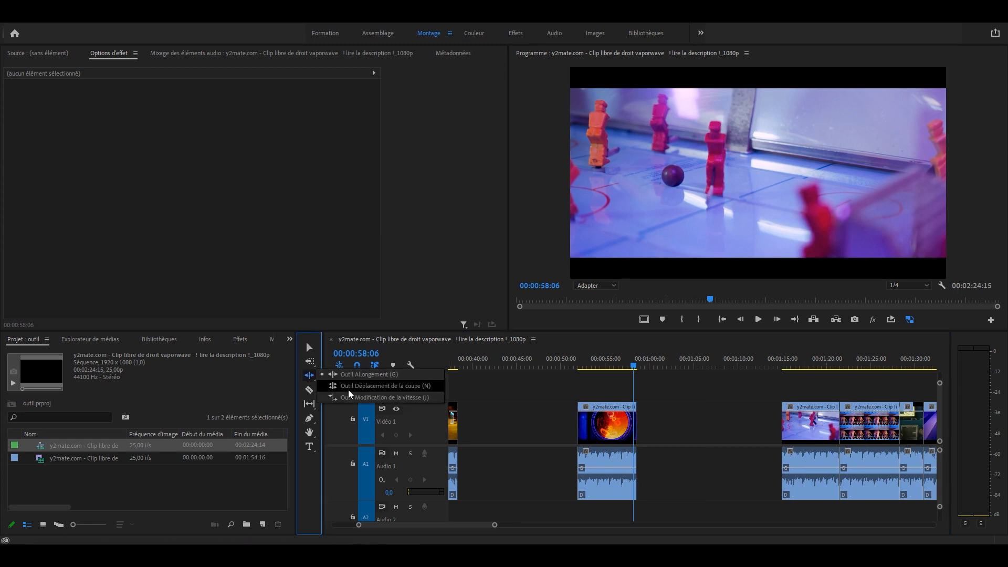
click(349, 390)
scroll(609, 383, down, 5)
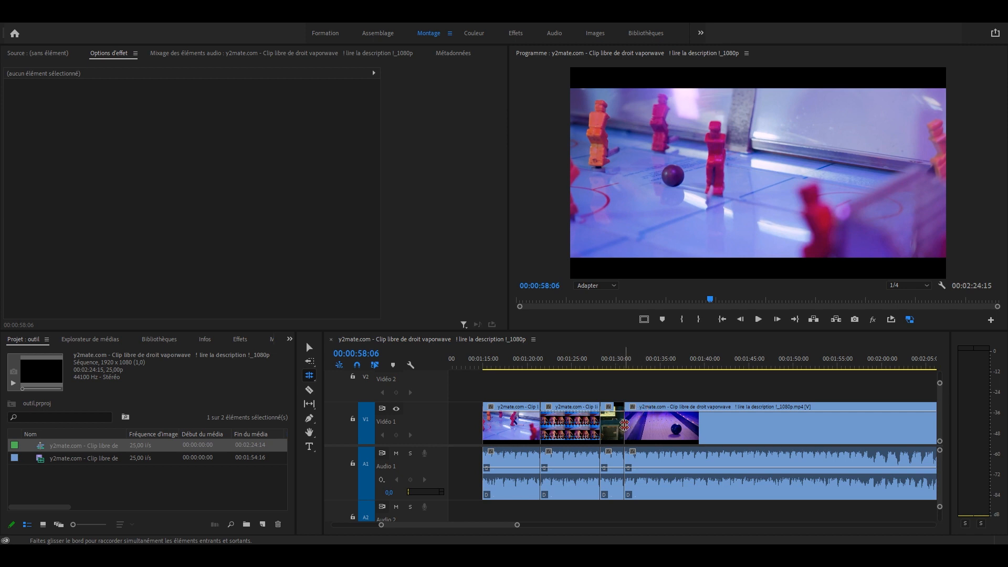
click(623, 429)
drag(625, 430, 682, 430)
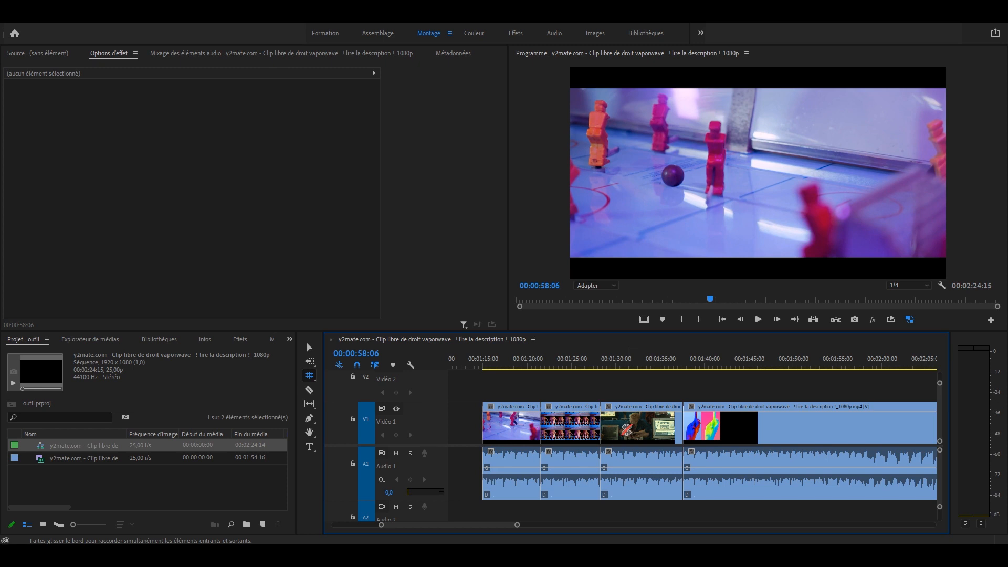
drag(683, 432, 728, 428)
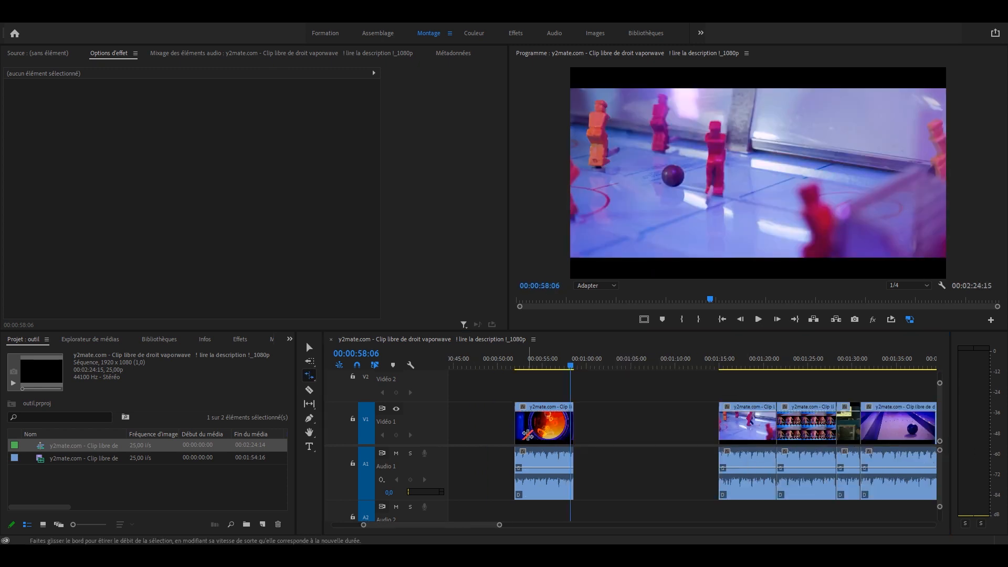
Activate the Rate Stretch tool, look up the Speed/Duration command for the isolated clip, and deselect the clip.
click(310, 376)
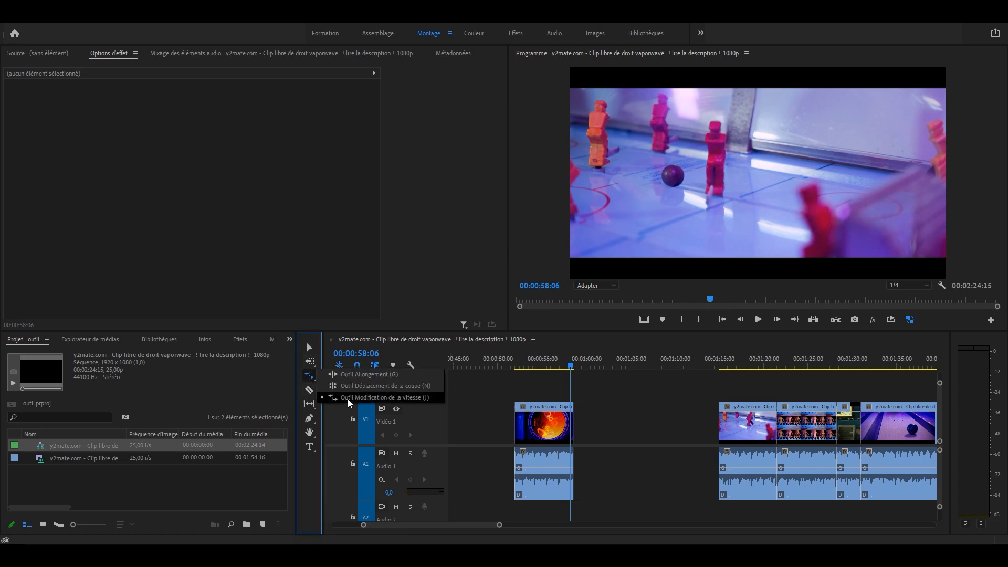
click(348, 398)
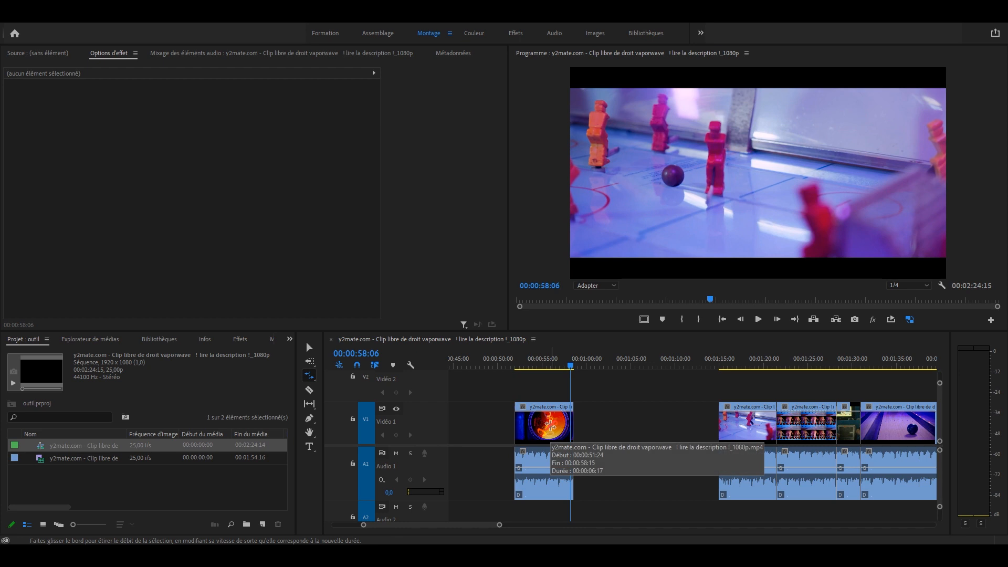
right_click(520, 422)
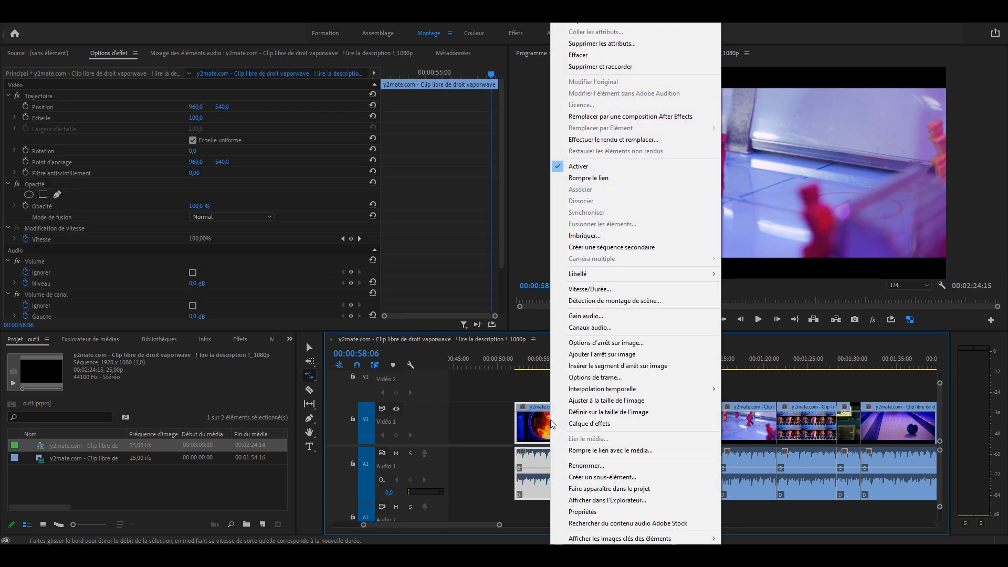
click(595, 293)
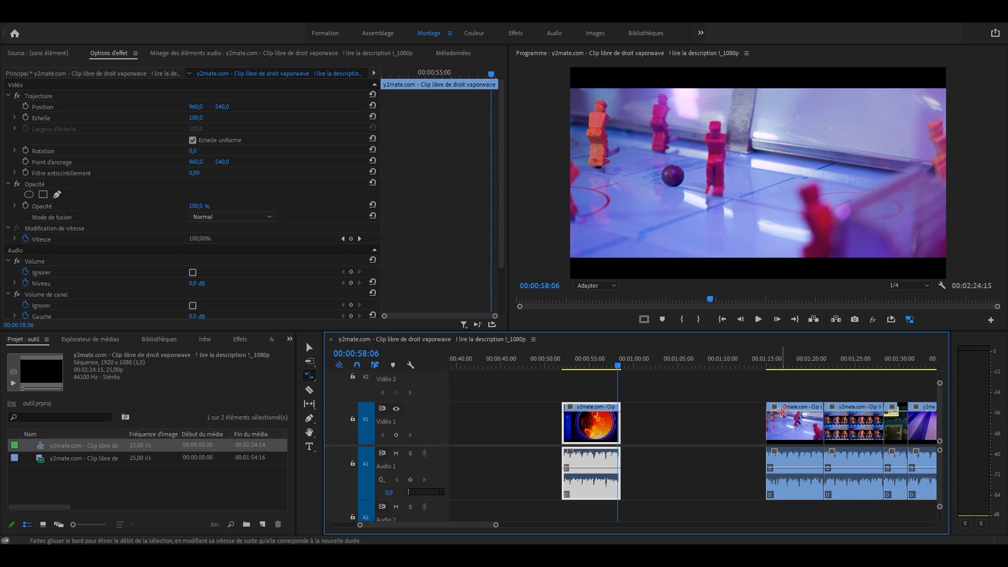
click(623, 429)
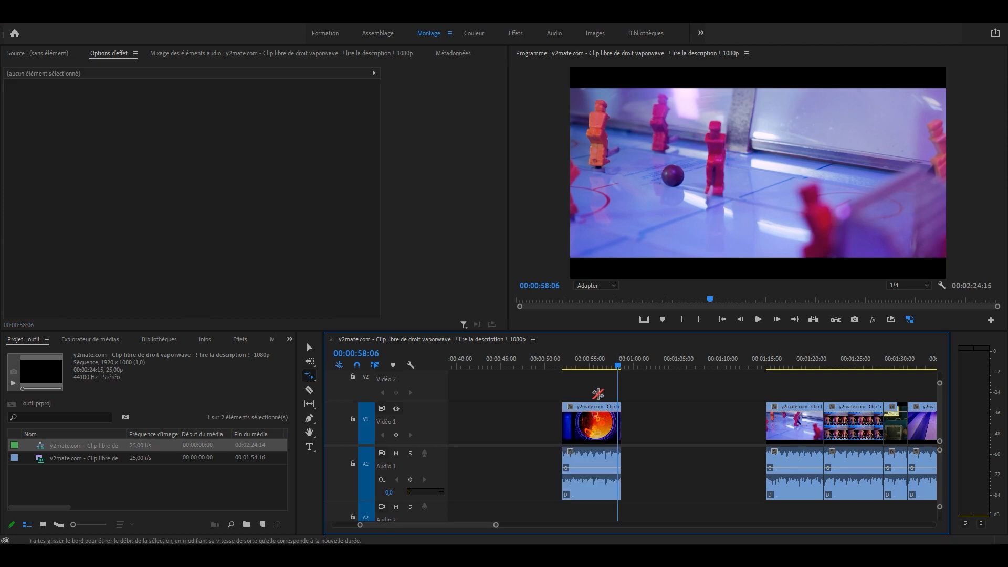
Try stretching the isolated clip's end to the start of the following clip with the Rate Stretch tool, undoing each attempt.
drag(620, 428, 764, 433)
key(ctrl+z)
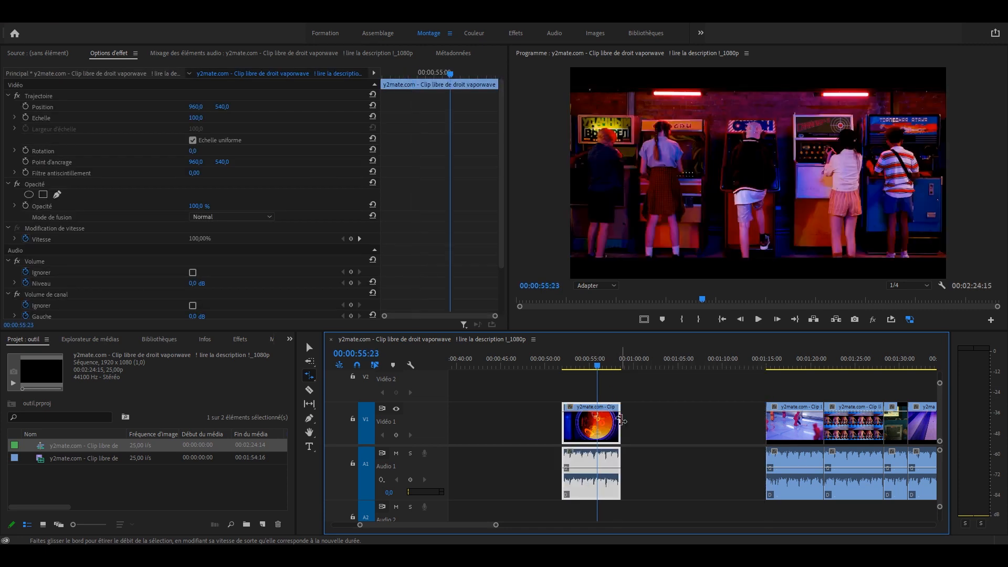
drag(621, 420, 764, 421)
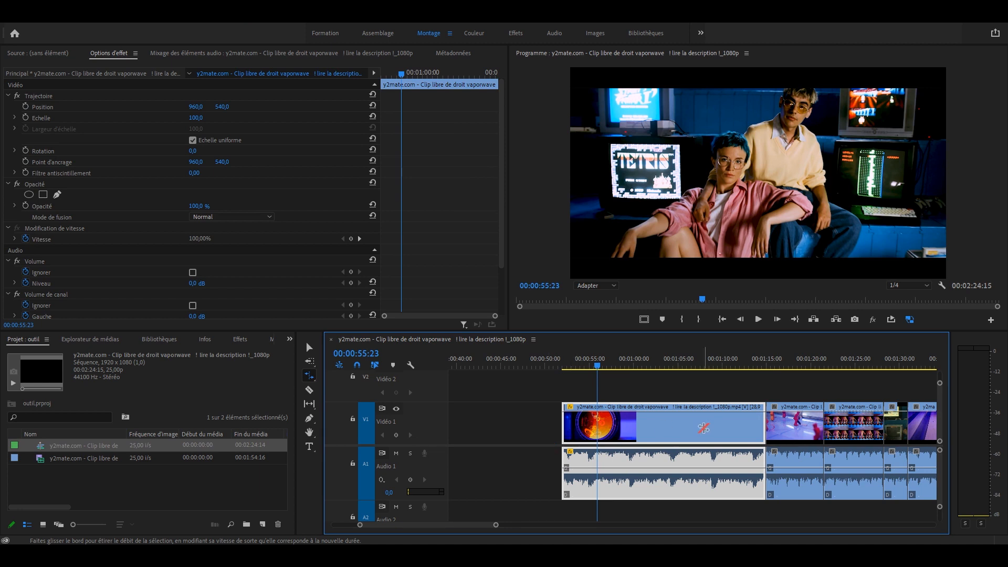
key(ctrl+z)
Play the isolated clip from its start to preview it at its original speed.
click(562, 366)
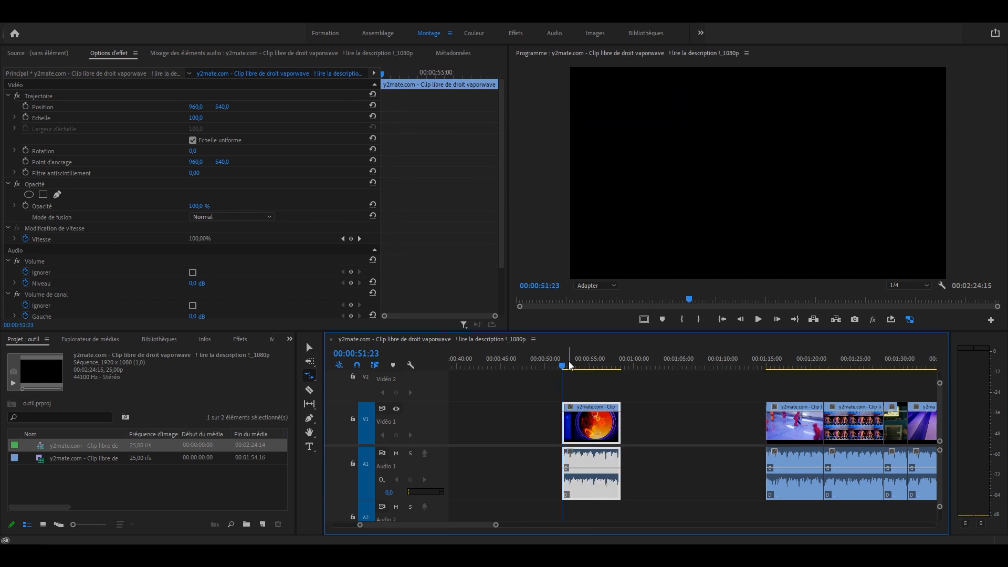
key(space)
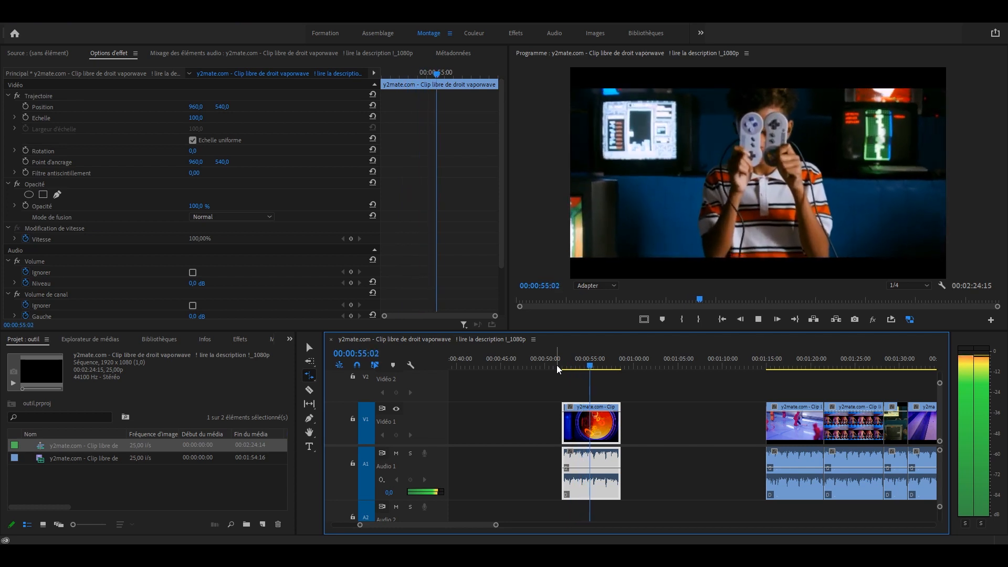
key(space)
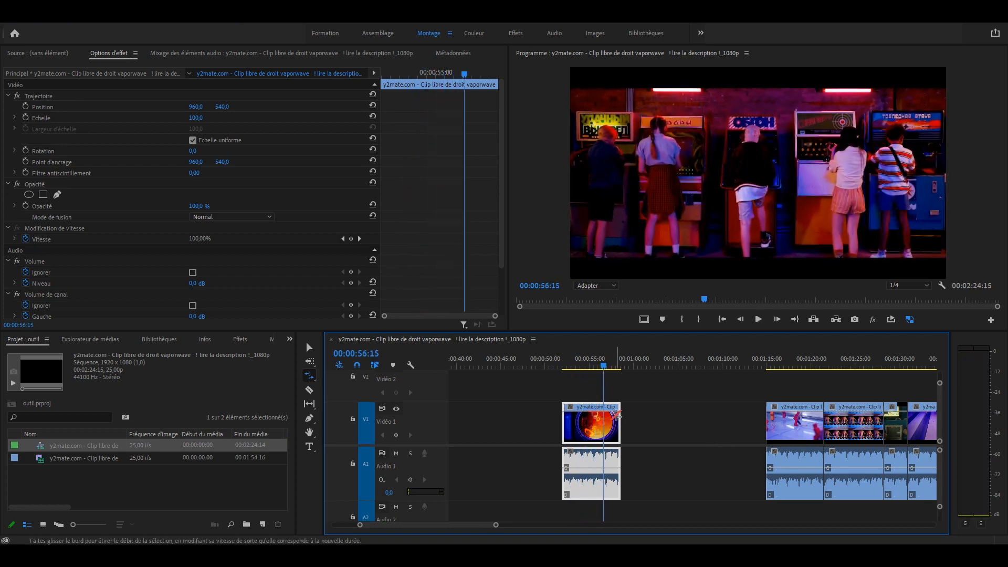
Slow the isolated clip by rate-stretching it across the gap to the following clip, and play it back.
drag(624, 422, 764, 424)
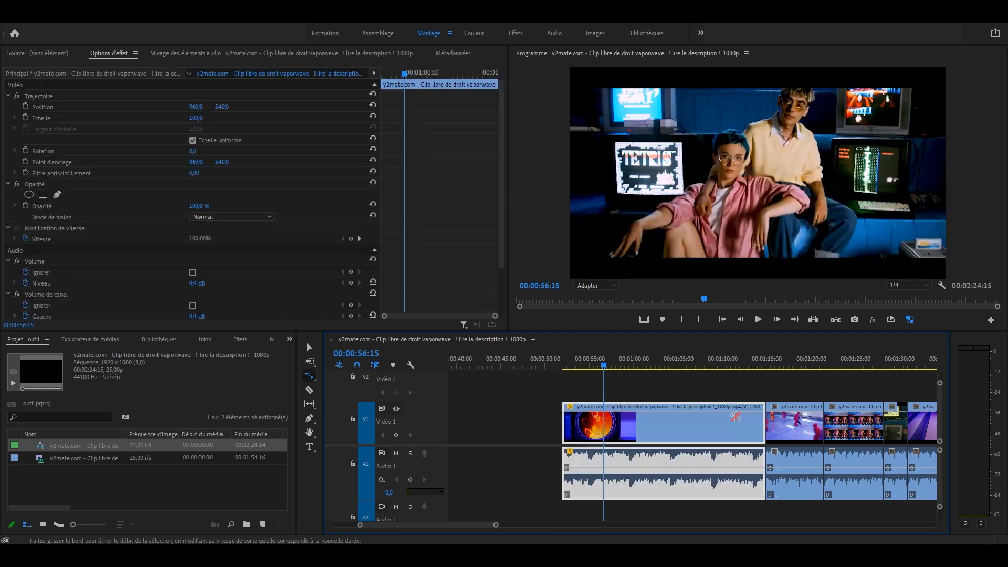
key(space)
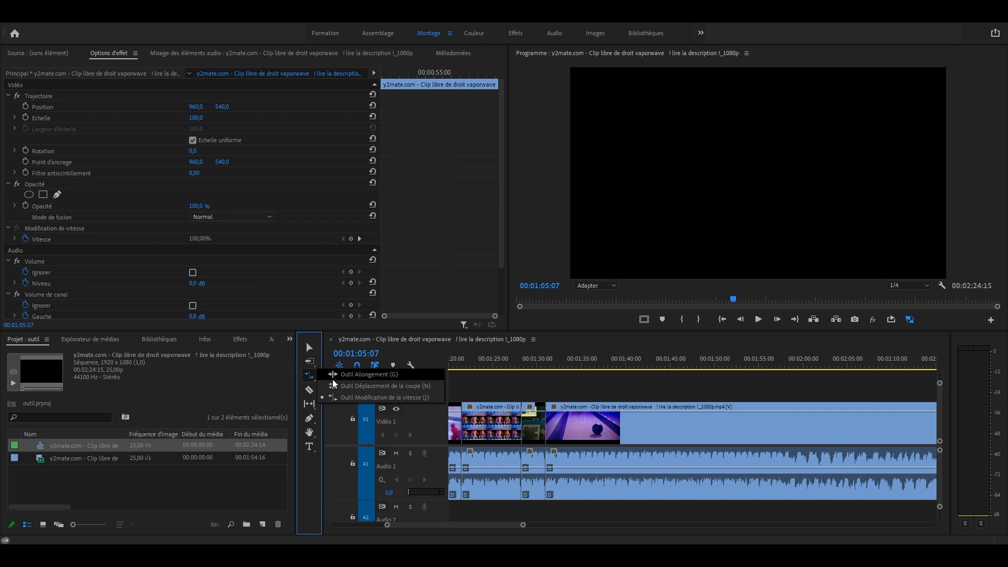
Try splitting the bowling clip with the Razor tool at about 00:01:41, 00:01:49 and 00:01:56, and undo the three cuts.
click(312, 377)
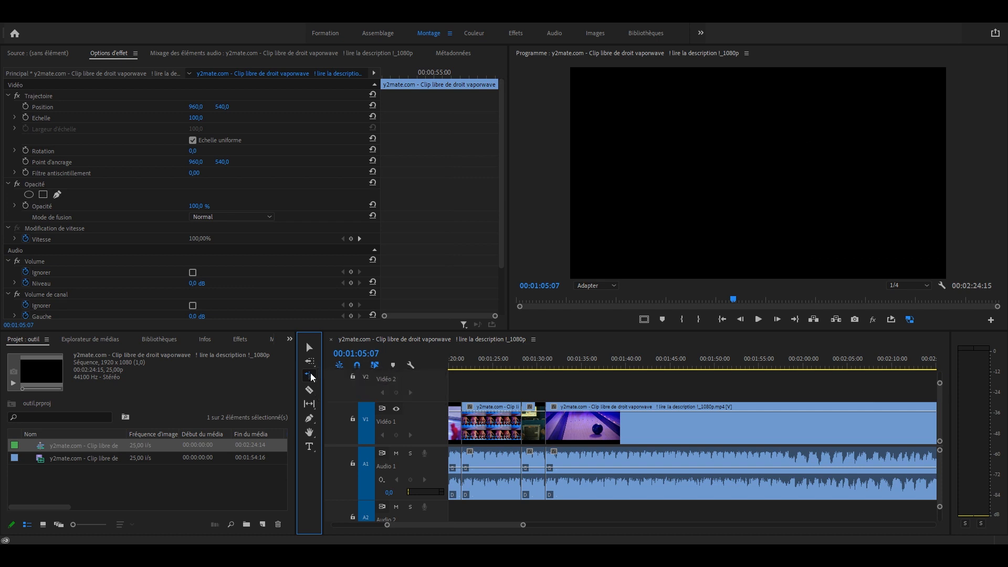
click(309, 389)
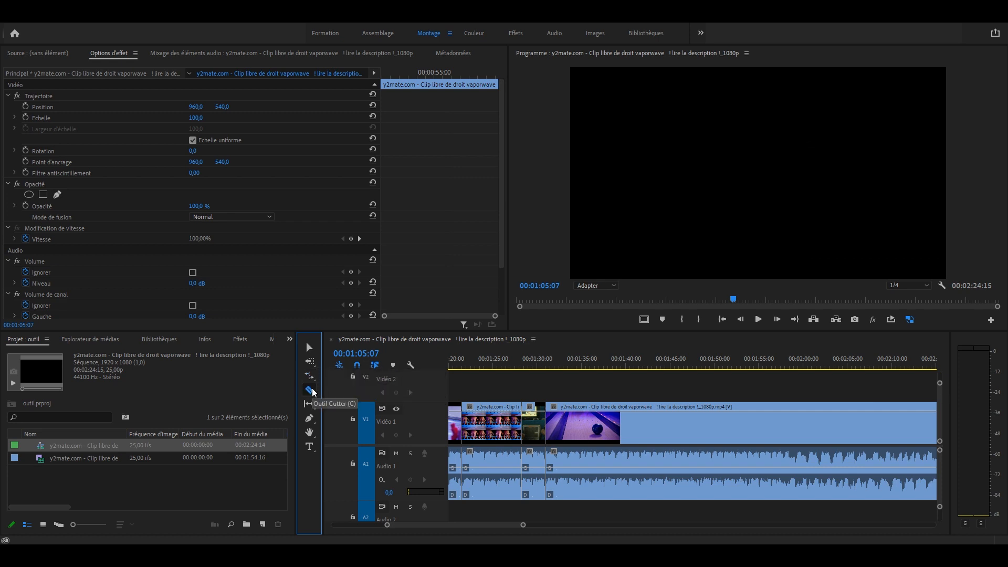
scroll(408, 432, down, 3)
click(524, 425)
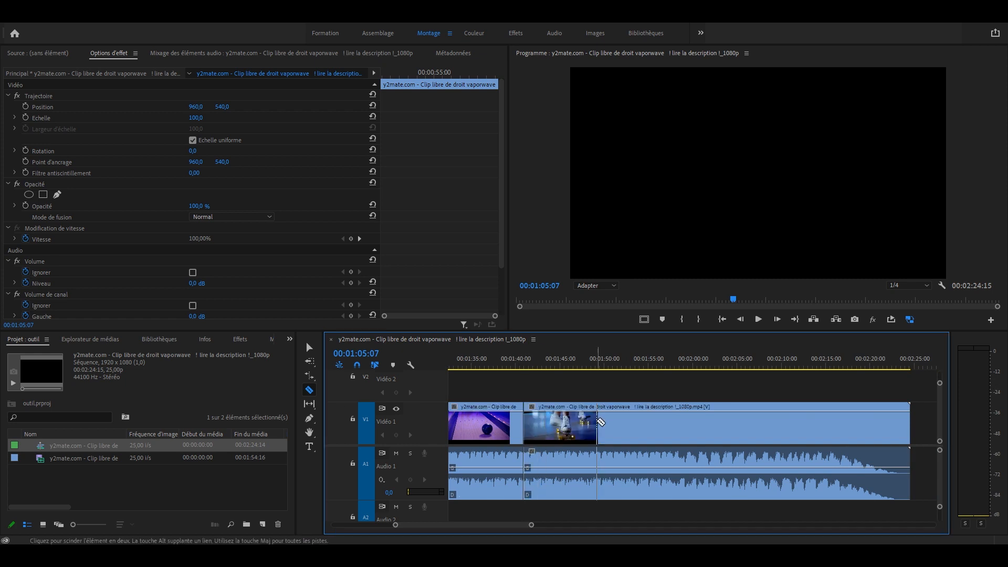
click(597, 424)
click(660, 423)
key(ctrl+z)
key(ctrl+z)
key(ctrl+z)
click(309, 347)
Try slipping the isolated clip's content forward with the Slip tool, with the playhead at 00:00:55:00.
click(309, 404)
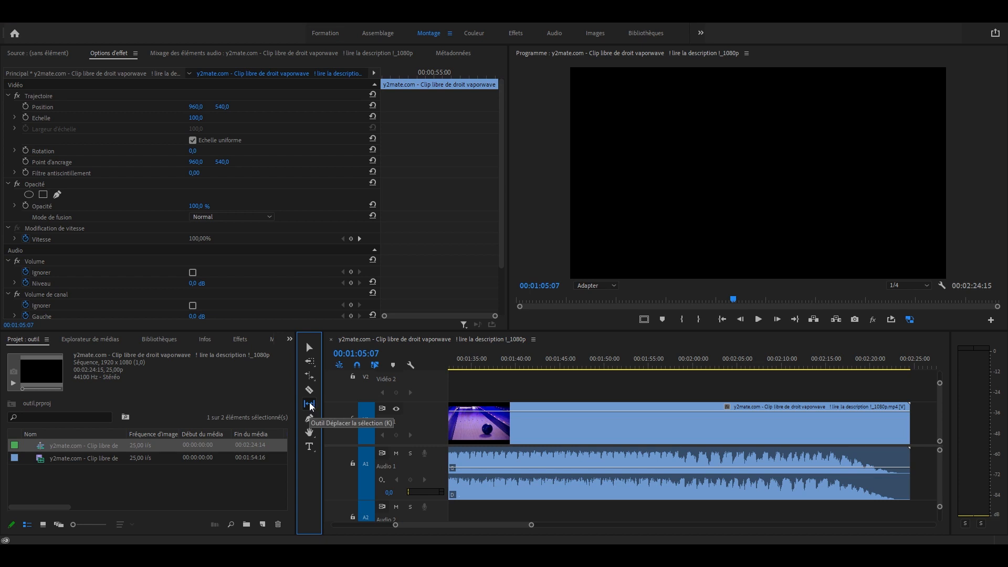
click(309, 404)
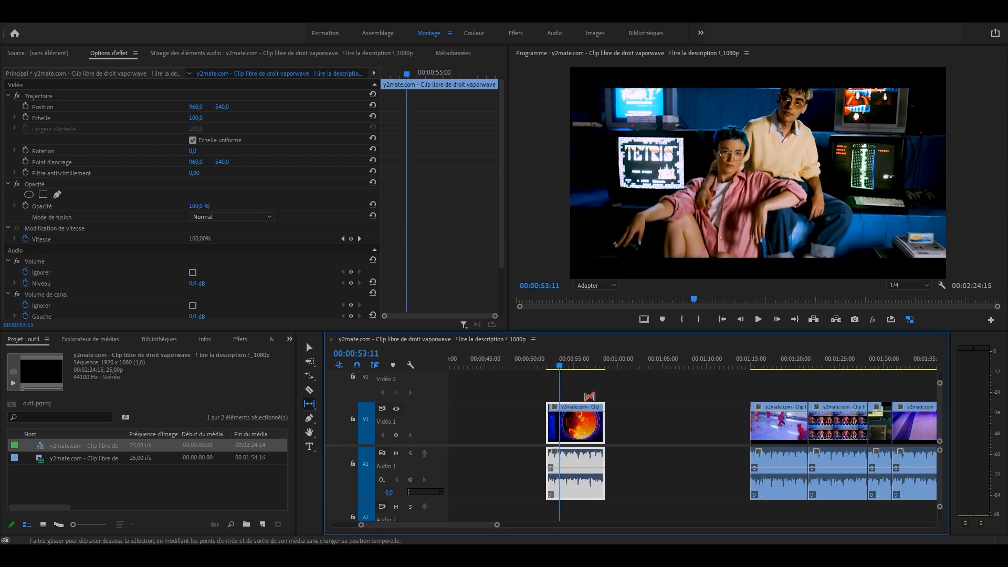
click(309, 404)
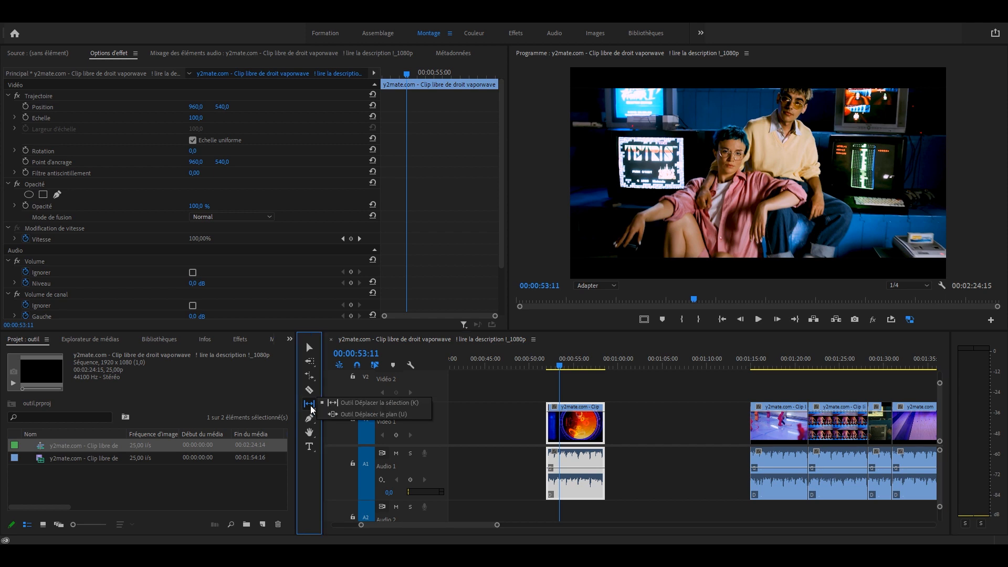
click(337, 404)
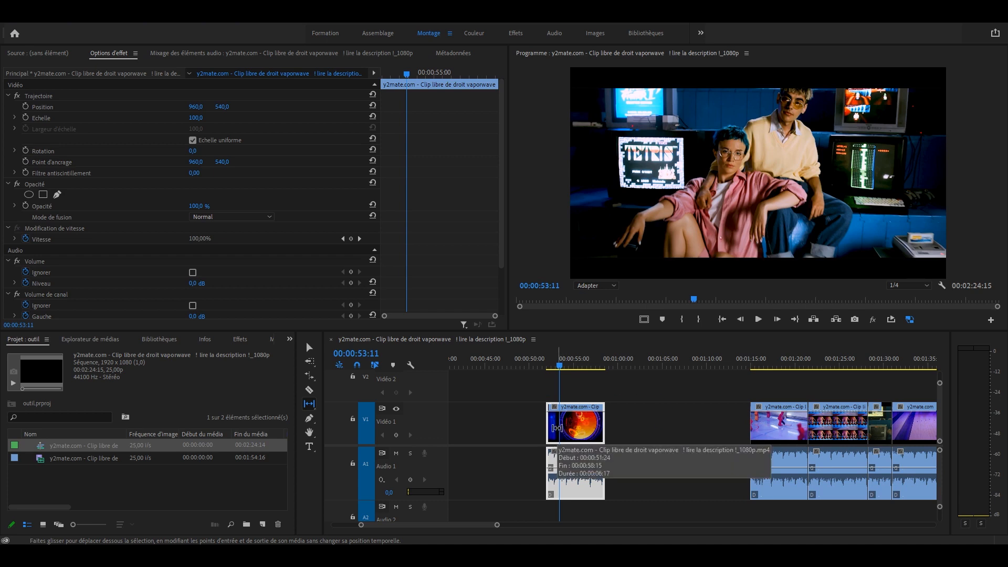
click(573, 360)
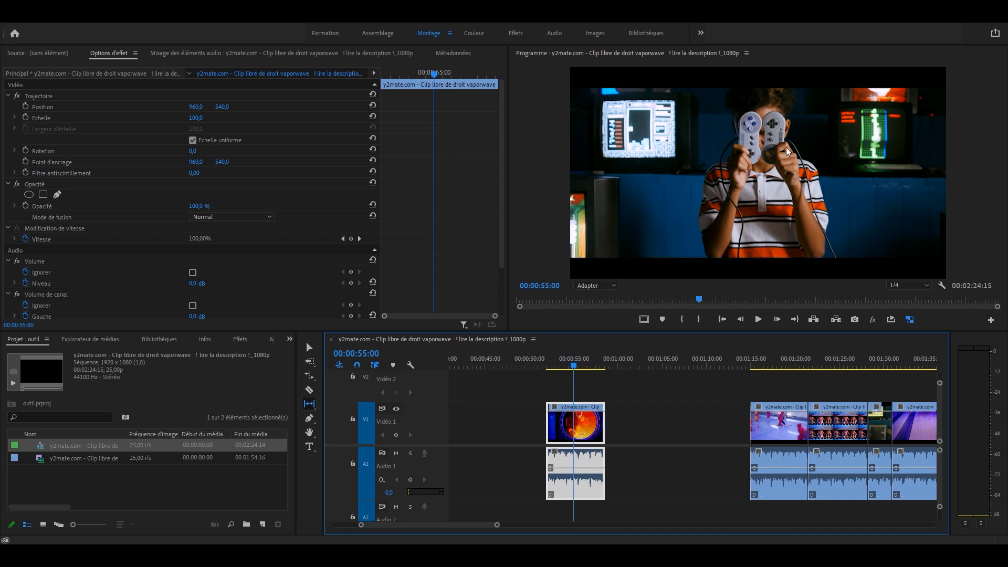
drag(557, 426, 616, 422)
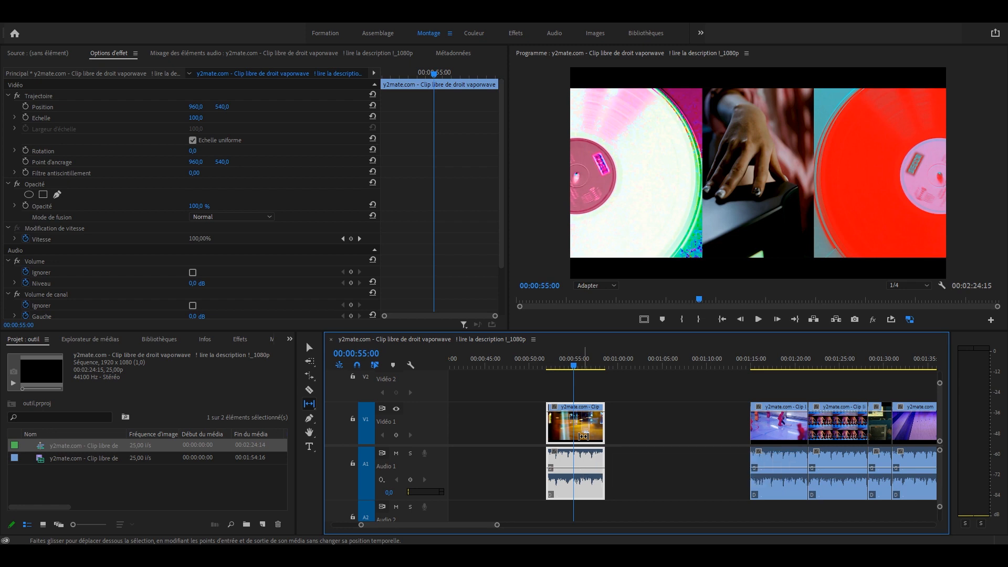
Slide the short clip before the bowling clip with the Slide tool, so it starts at about 00:01:35 between its neighbours.
click(310, 404)
click(309, 406)
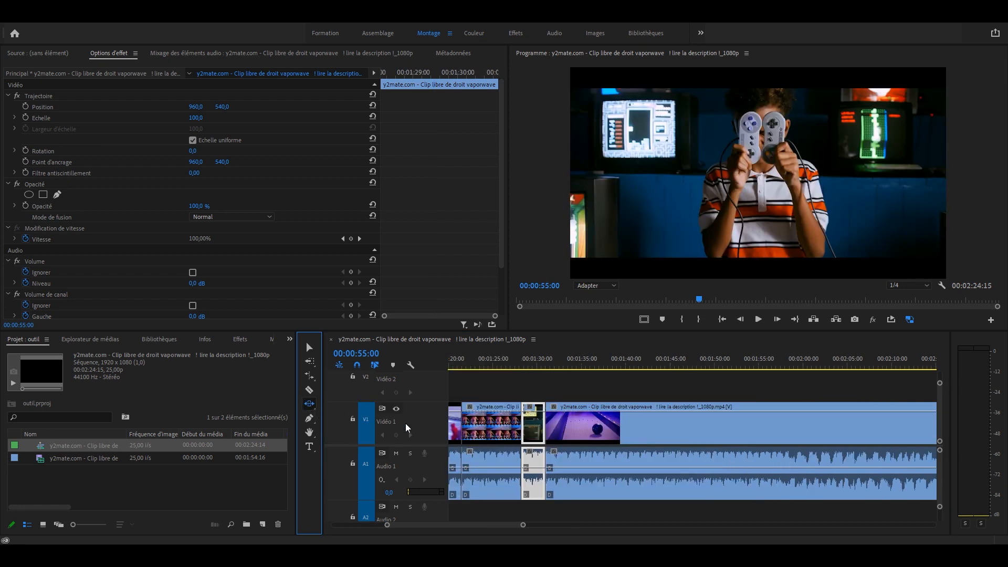
scroll(581, 432, up, 1)
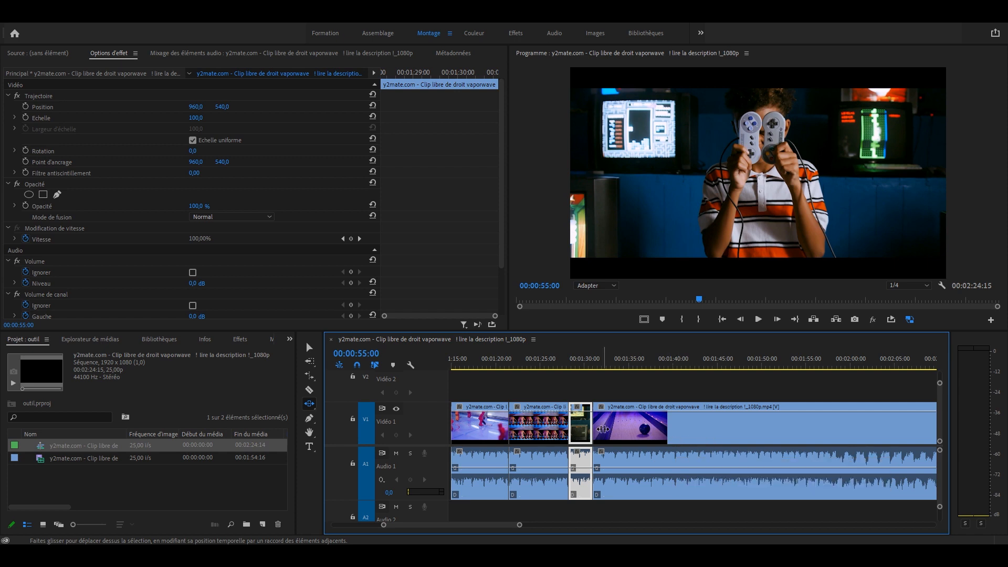
click(554, 433)
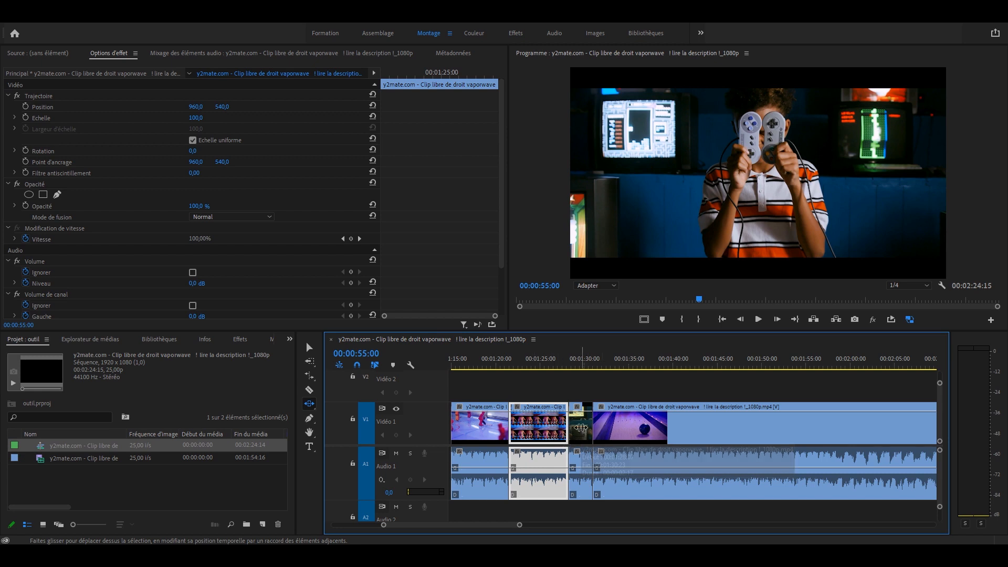
drag(581, 425, 643, 425)
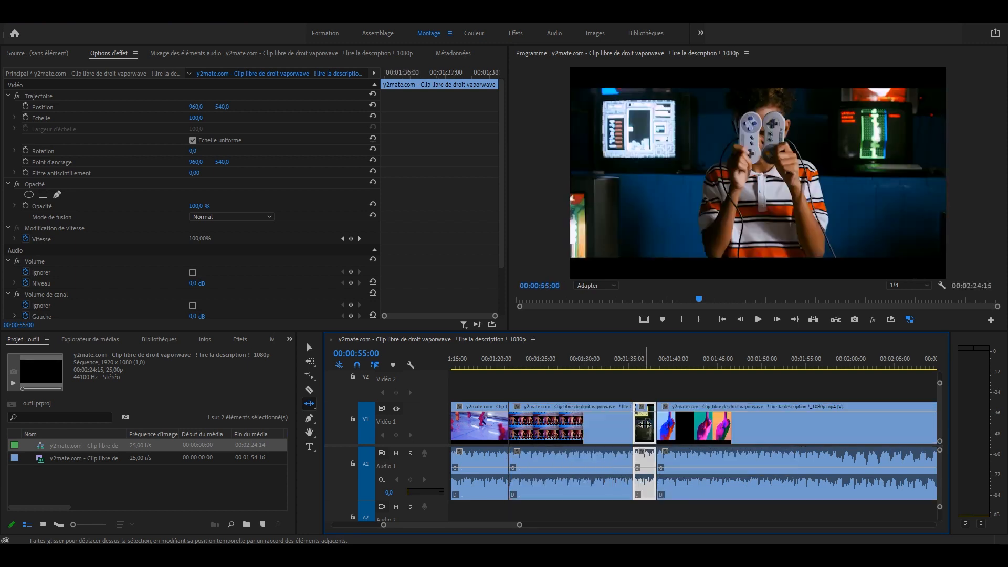
click(588, 418)
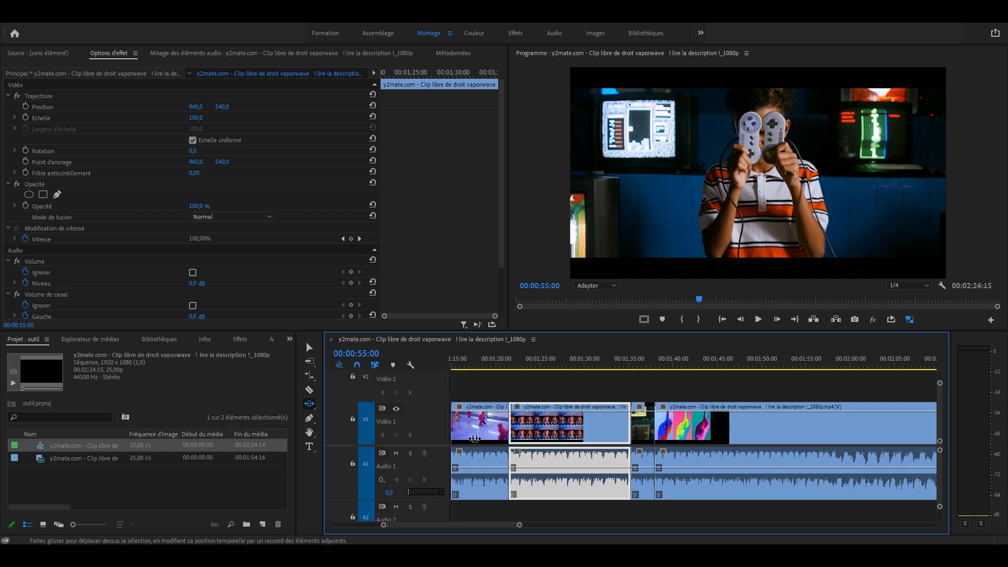
click(685, 428)
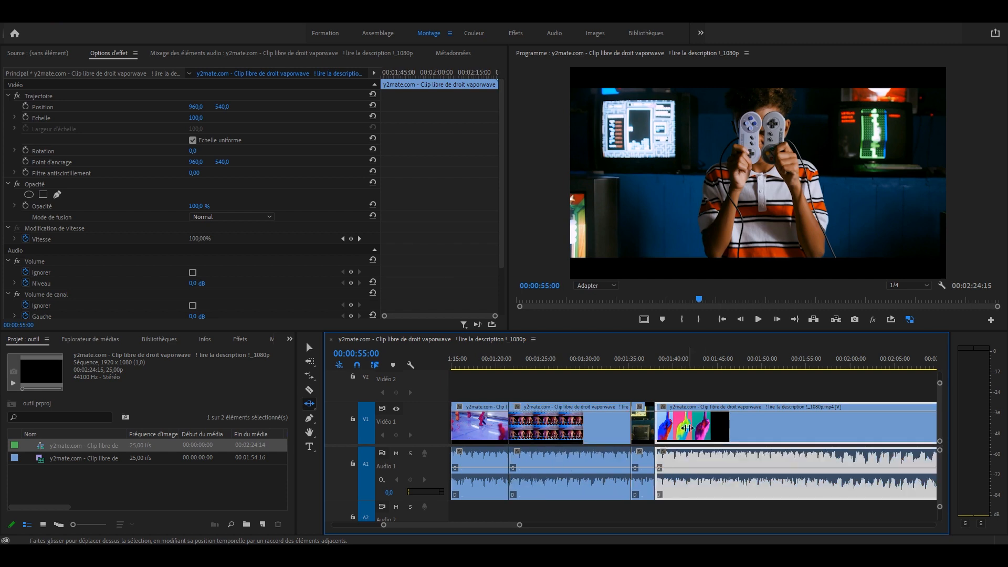
click(642, 424)
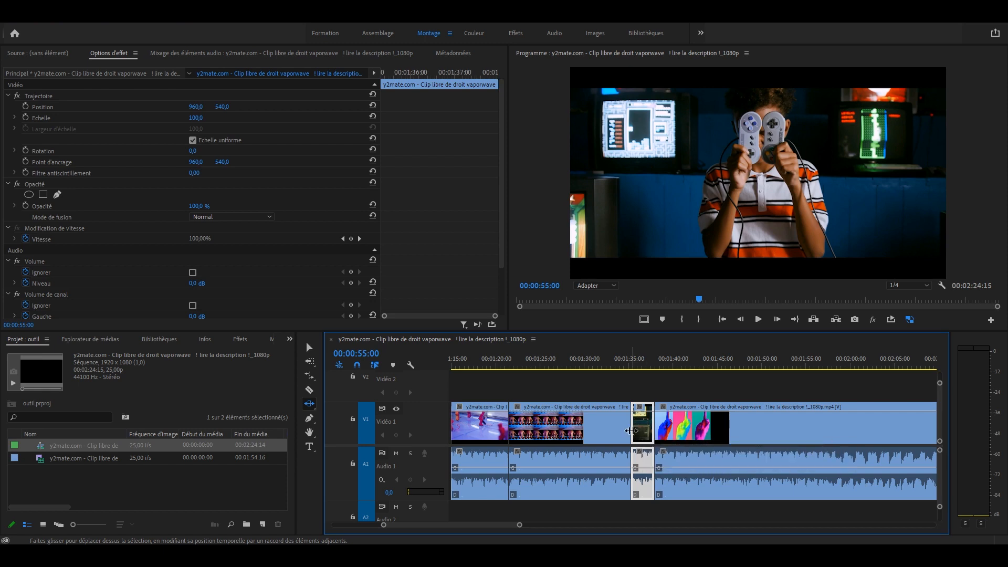
Draw a four-sided shape with the Pen tool over the frame at 00:00:55:00, left of the game controllers.
click(310, 419)
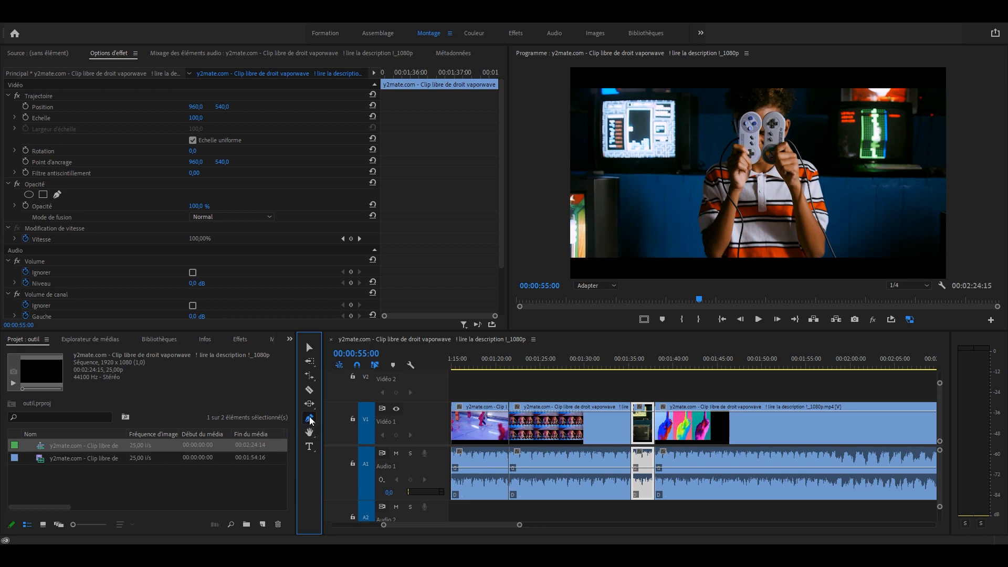
click(676, 187)
click(717, 222)
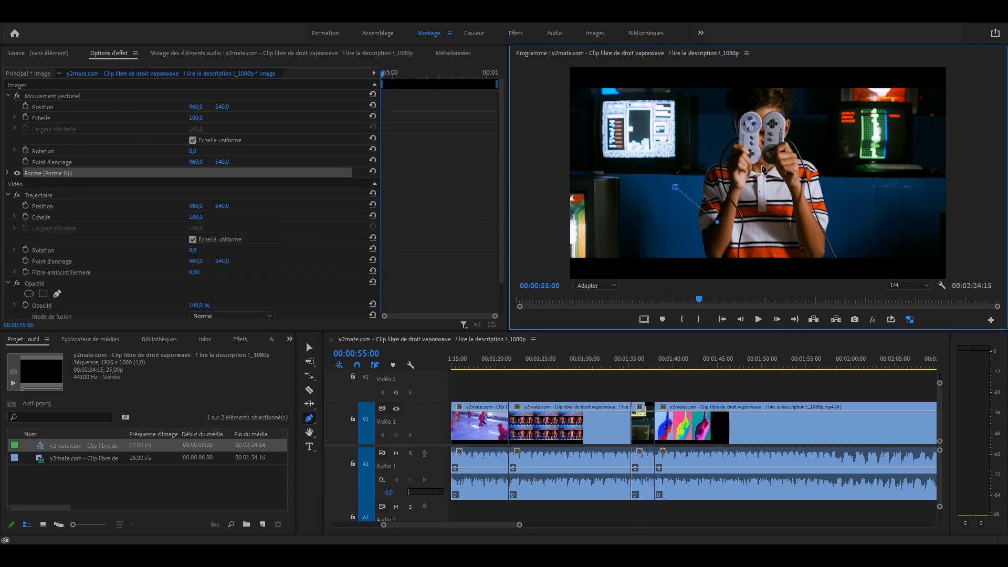
click(762, 165)
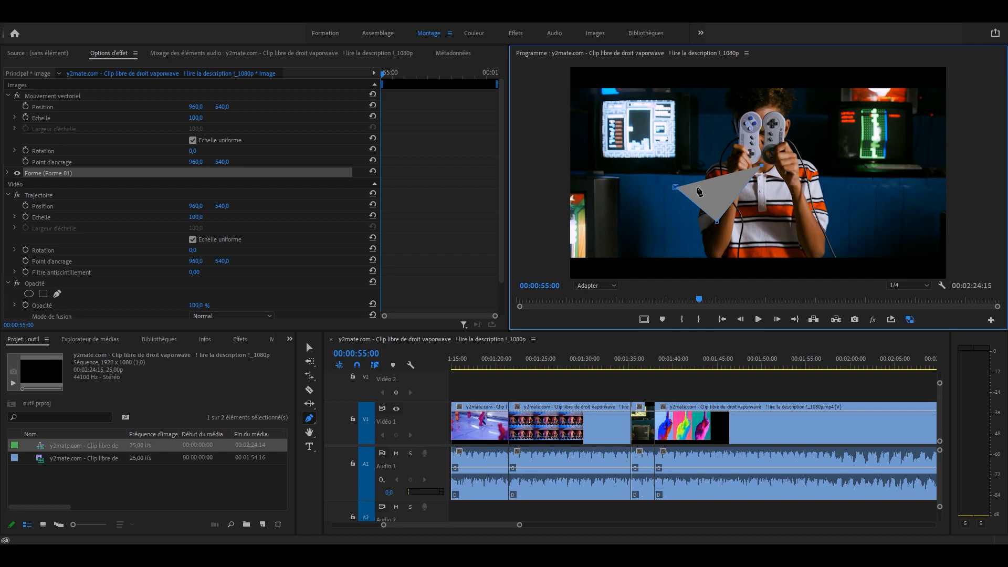
click(712, 119)
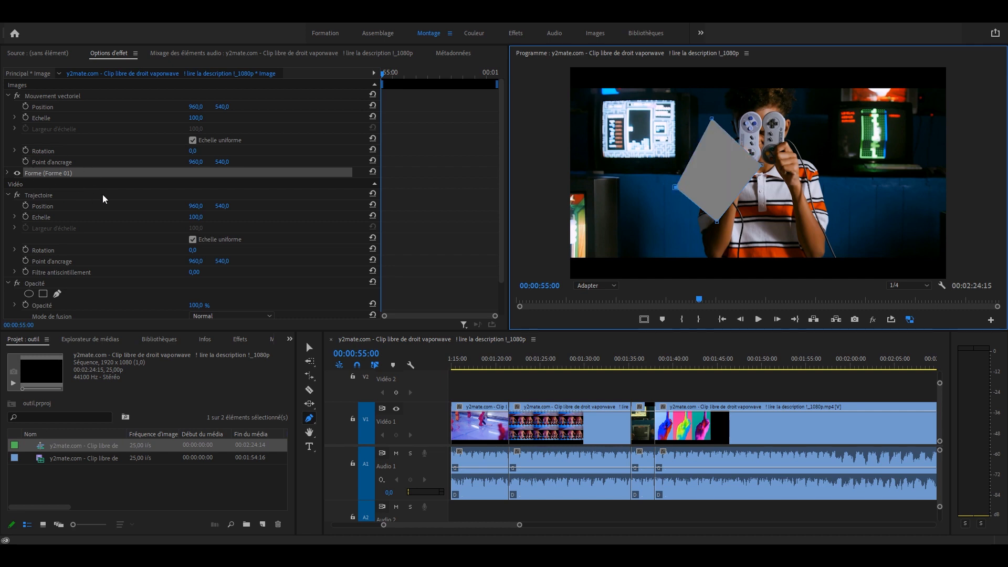
scroll(644, 385, up, 5)
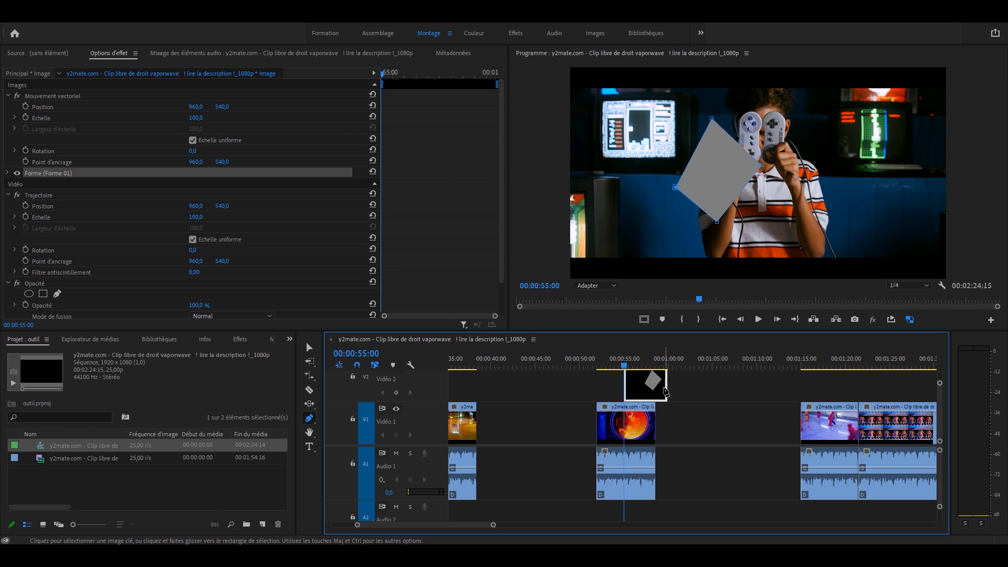
Expand the shape's settings and try enabling the "Masque avec forme" option in its appearance.
click(8, 174)
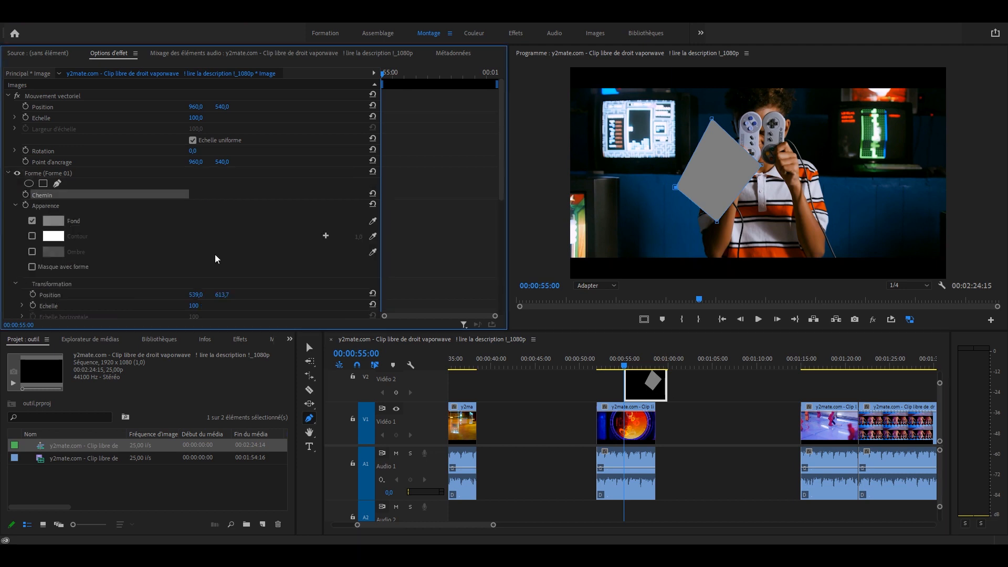
click(60, 205)
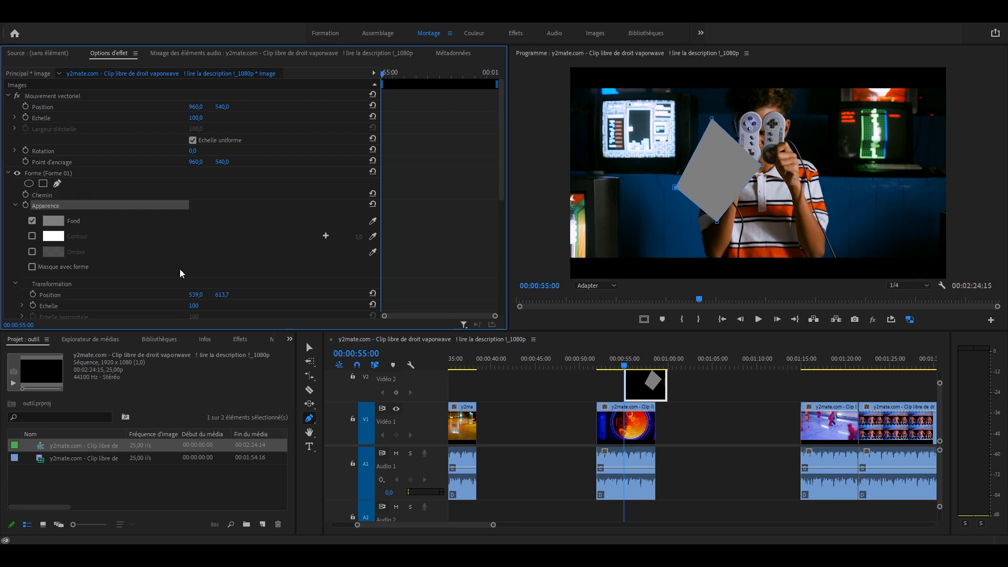
scroll(177, 267, down, 2)
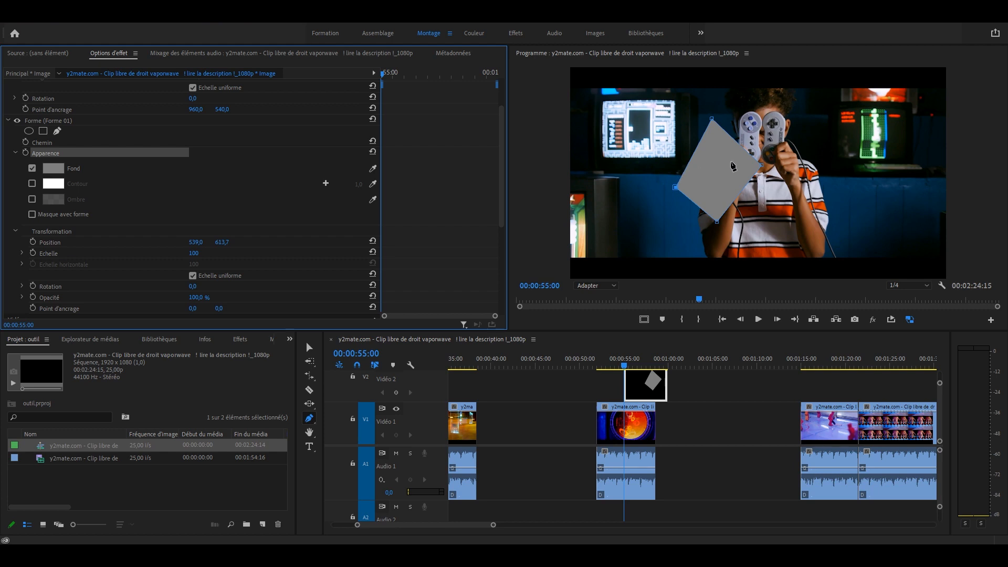
click(32, 213)
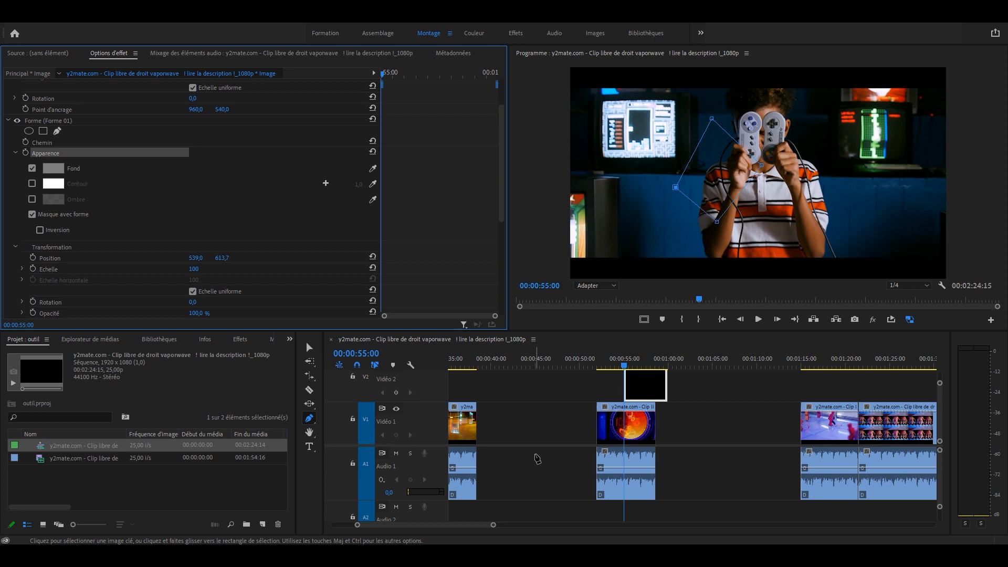
scroll(538, 458, down, 5)
click(309, 420)
click(309, 420)
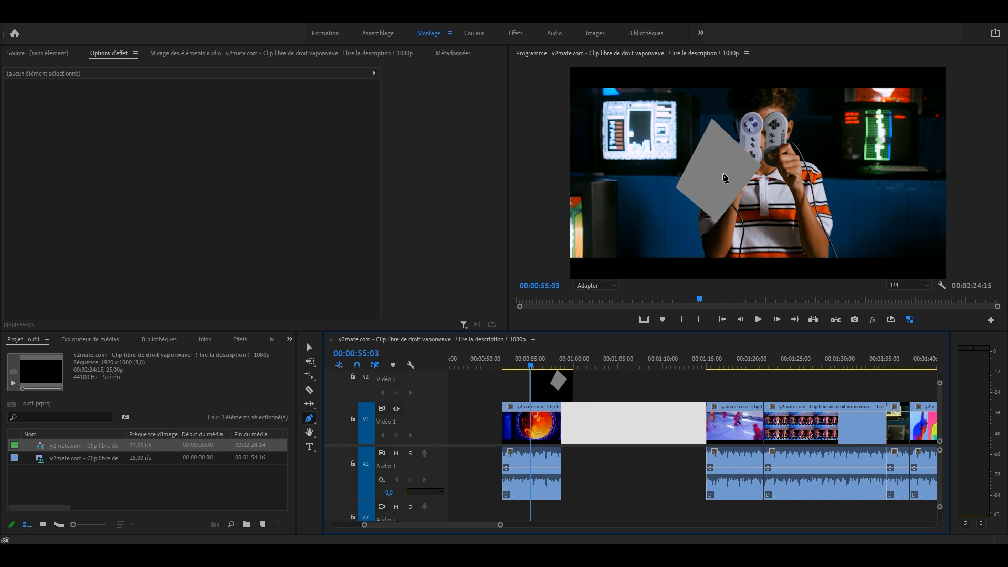
click(309, 418)
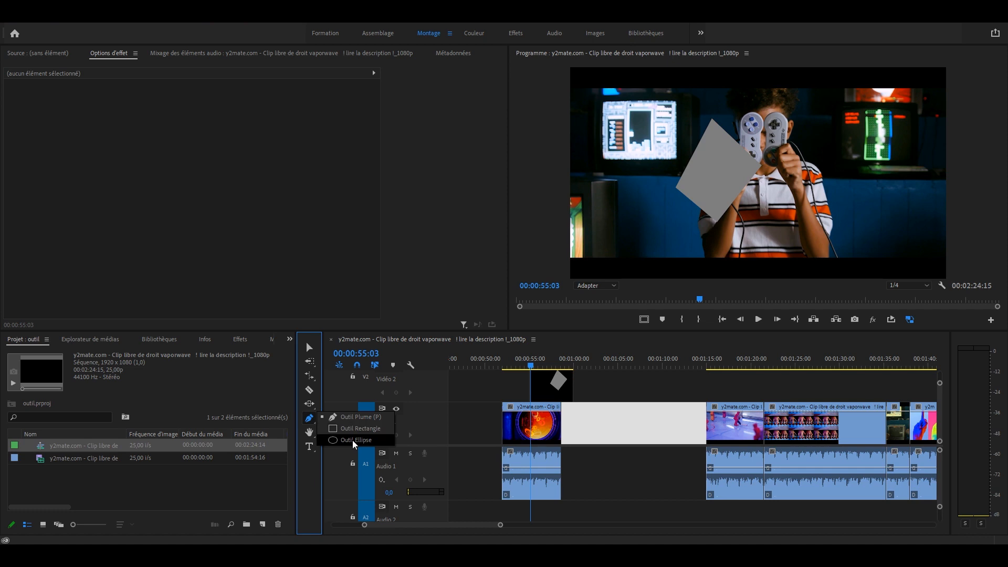
Pan along the timeline past the end of the sequence and back with the Hand tool.
key(h)
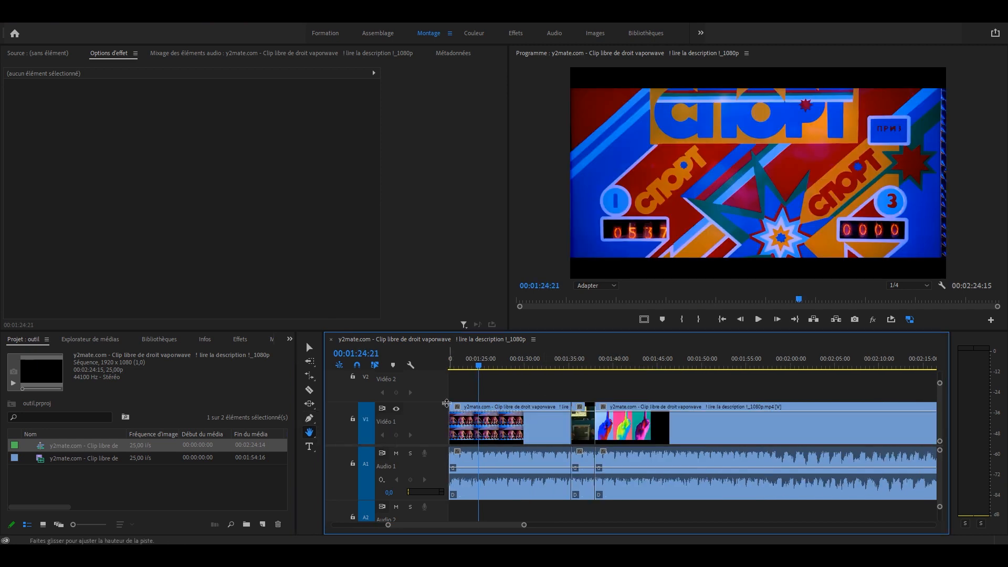
click(309, 432)
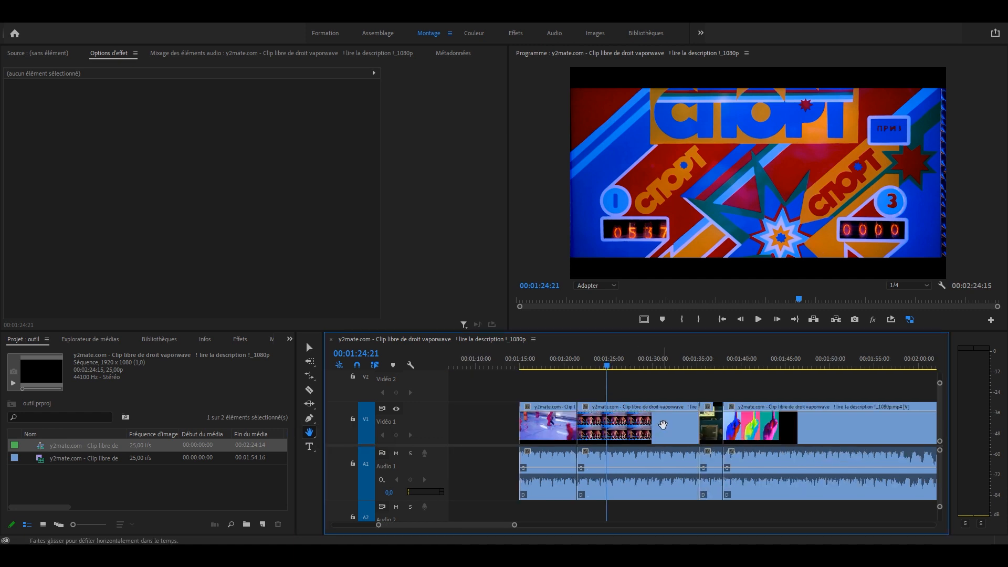
drag(659, 425, 505, 427)
drag(780, 423, 538, 428)
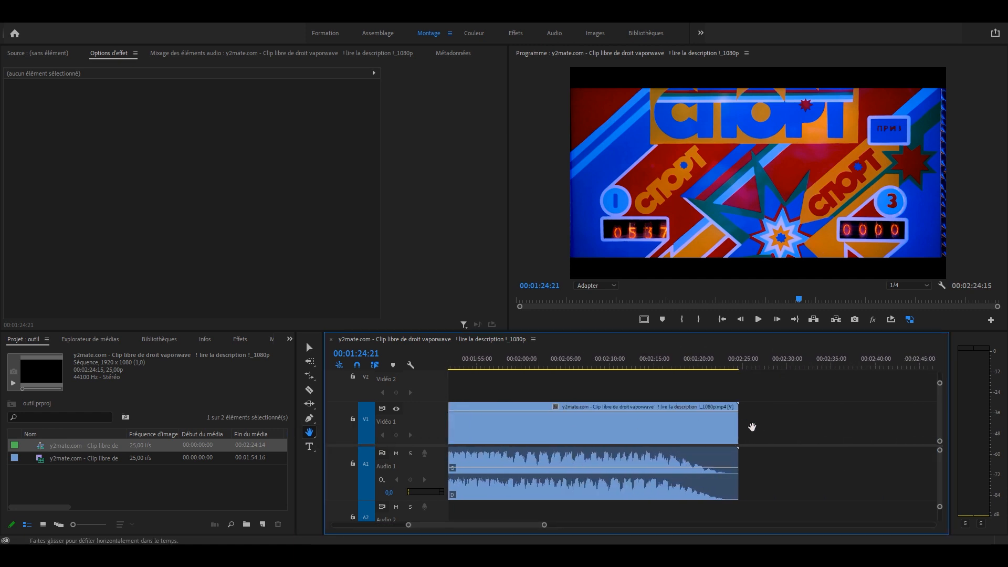
drag(750, 427, 553, 428)
drag(546, 525, 488, 521)
drag(605, 488, 575, 487)
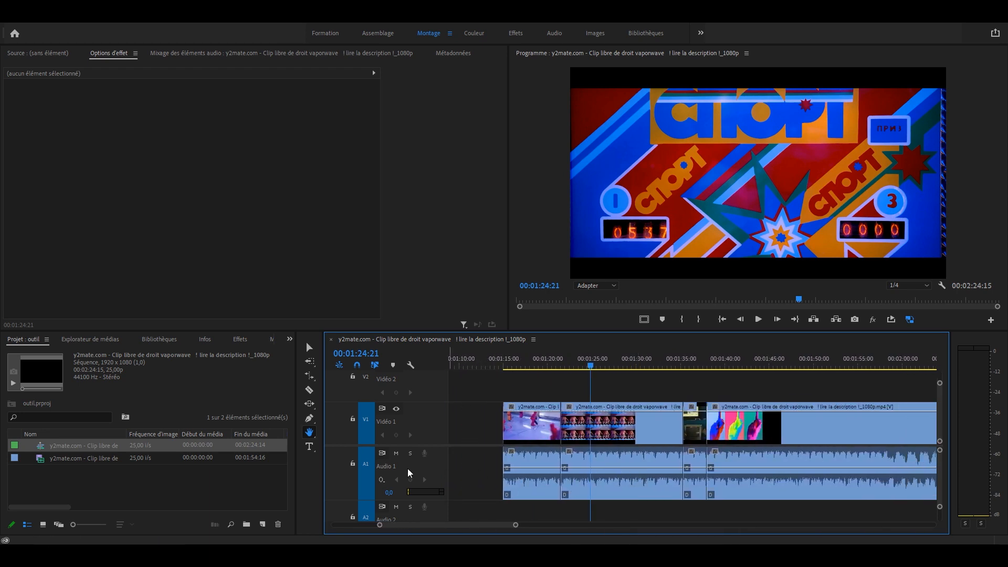
Zoom in on the clip starting at about 00:01:15 with the Zoom tool, and widen the timeline view again.
click(309, 431)
click(339, 442)
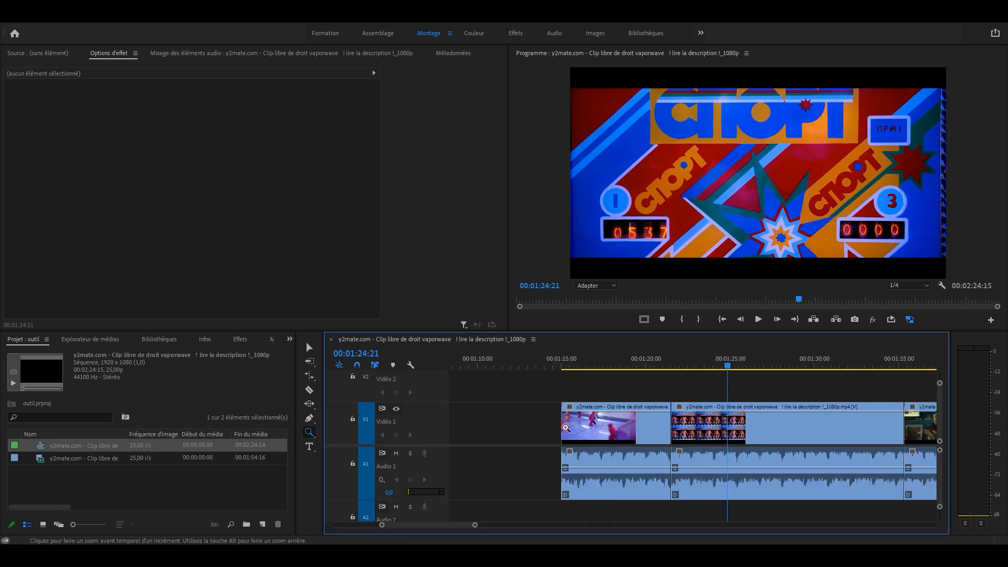
click(630, 427)
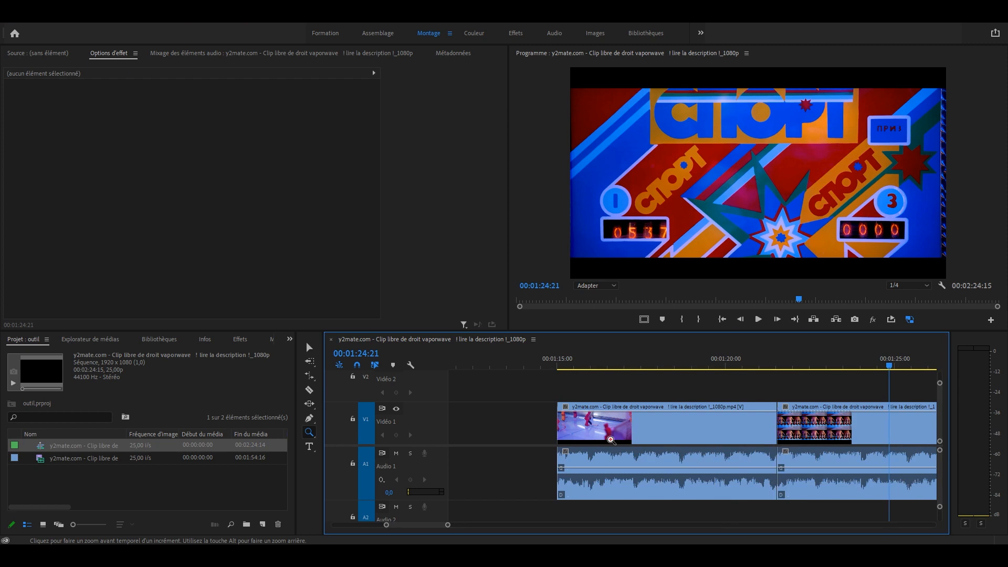
drag(449, 528, 492, 524)
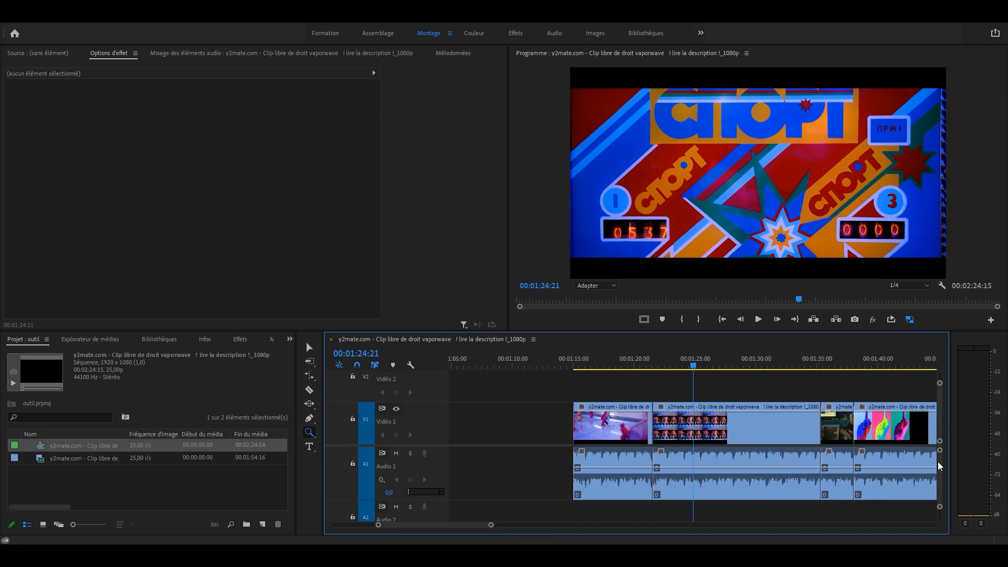
Try drawing a horizontal text box across the middle of the frame at 00:01:18:13 with the Text tool.
click(310, 446)
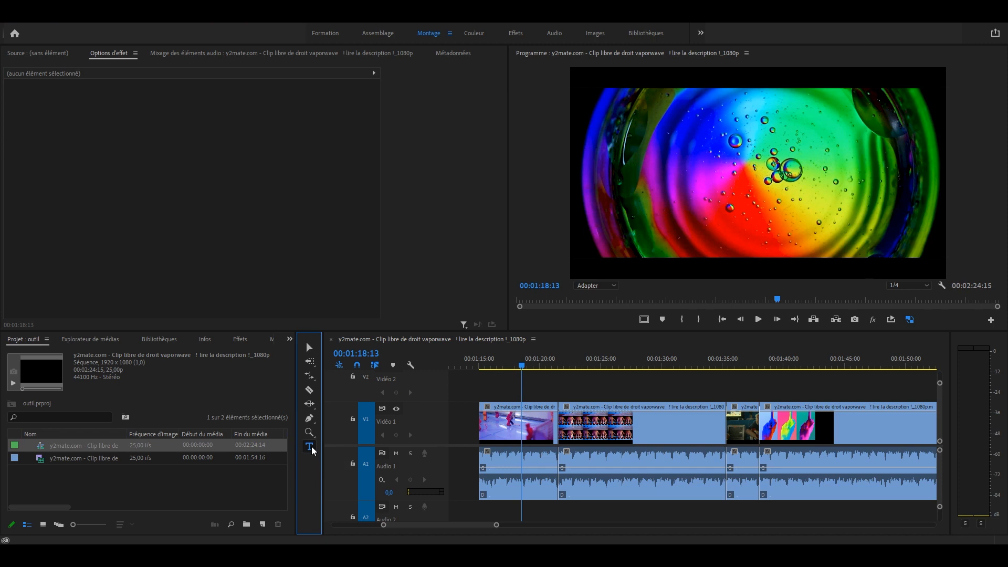
drag(676, 144, 846, 205)
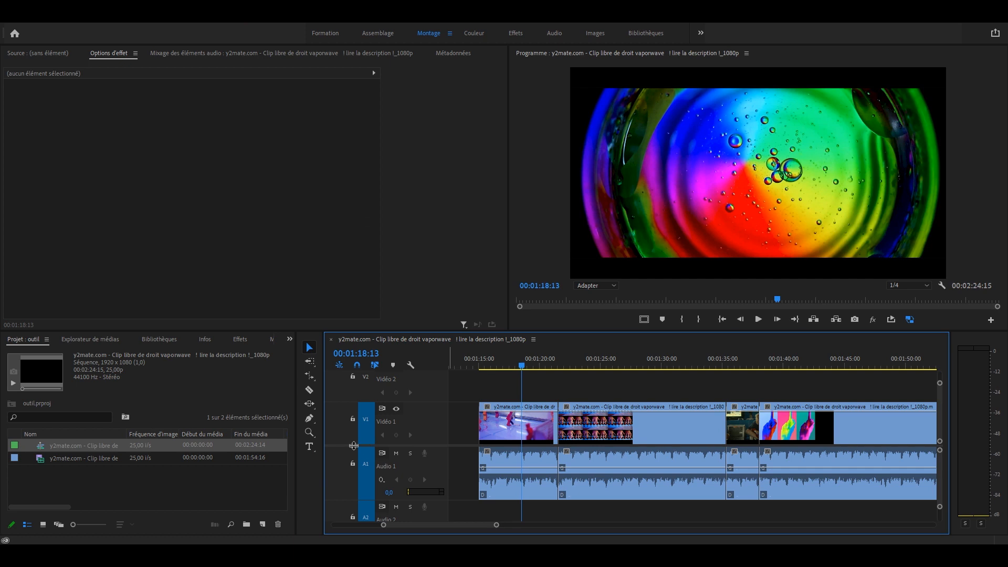
Add the vertical text "yotube" in a tall, narrow box near the middle of the frame at 00:01:18:13.
click(309, 448)
click(310, 451)
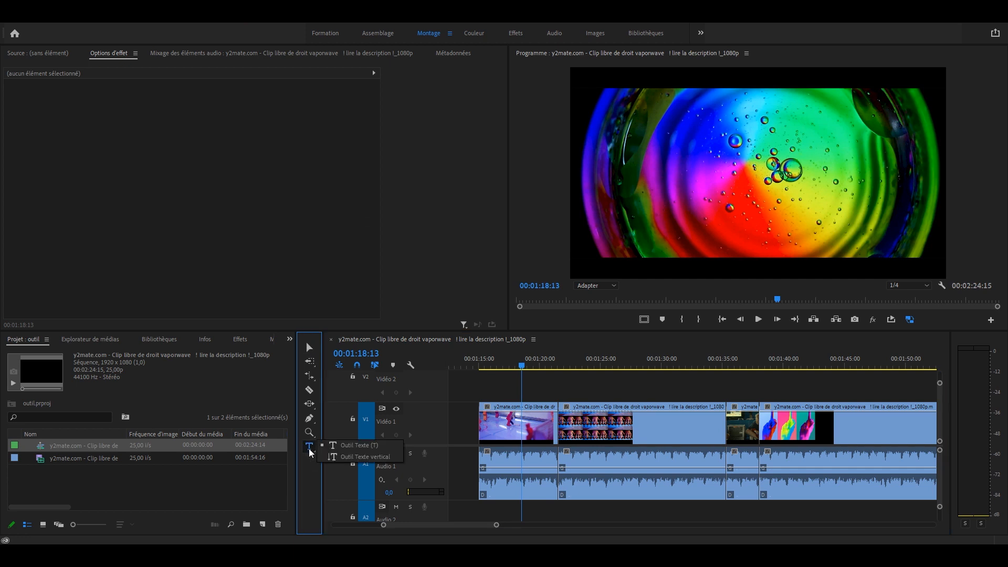
click(345, 456)
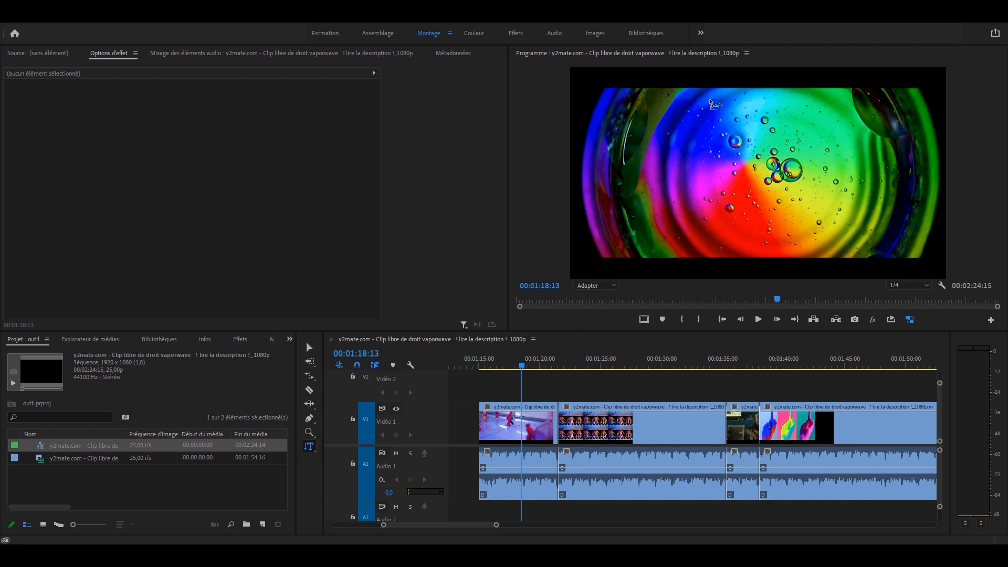
drag(710, 98, 751, 250)
text(youtube)
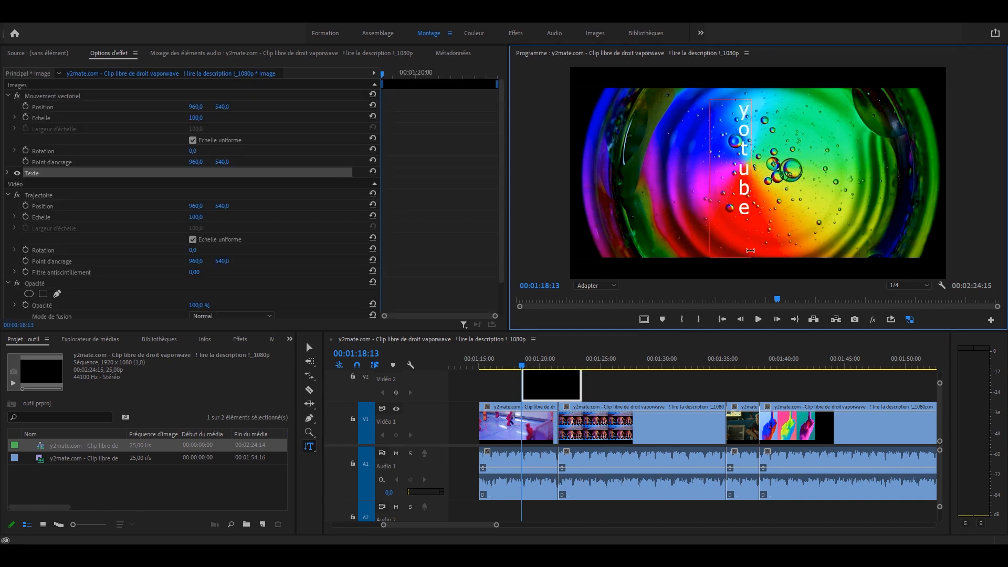
click(310, 348)
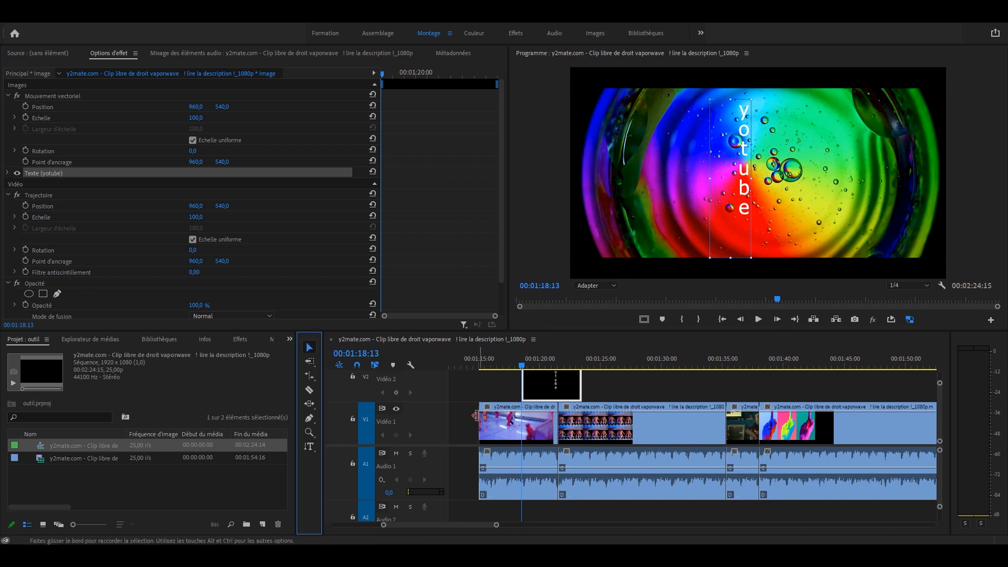